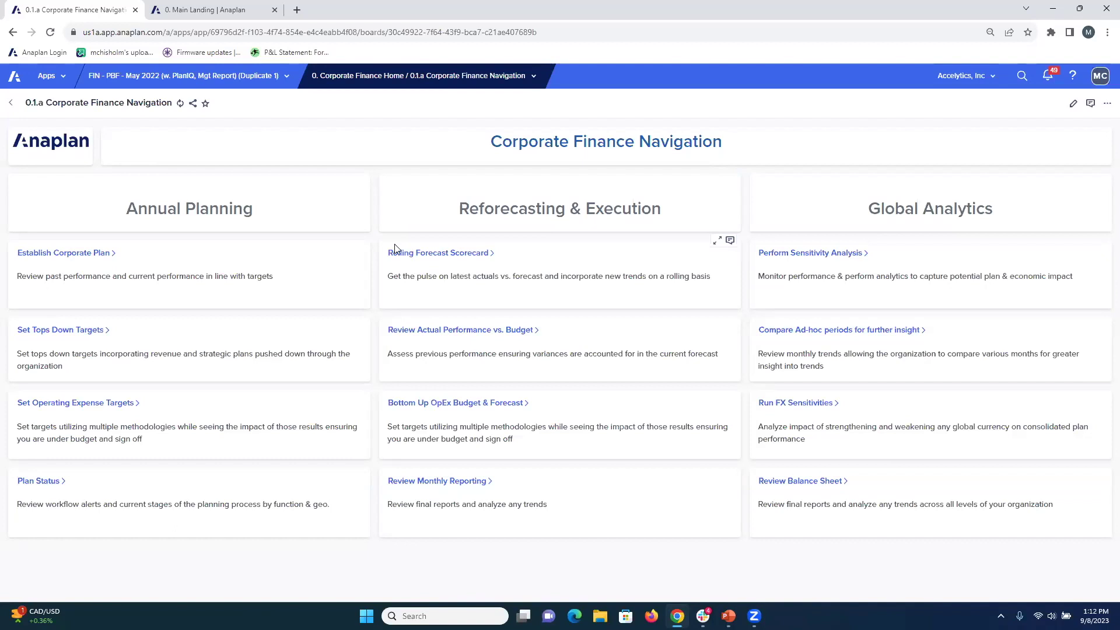
Step: Go from the Corporate Finance Navigation page through Establish Corporate Plan to the Set Strategic Initiatives page
left_click(101, 260)
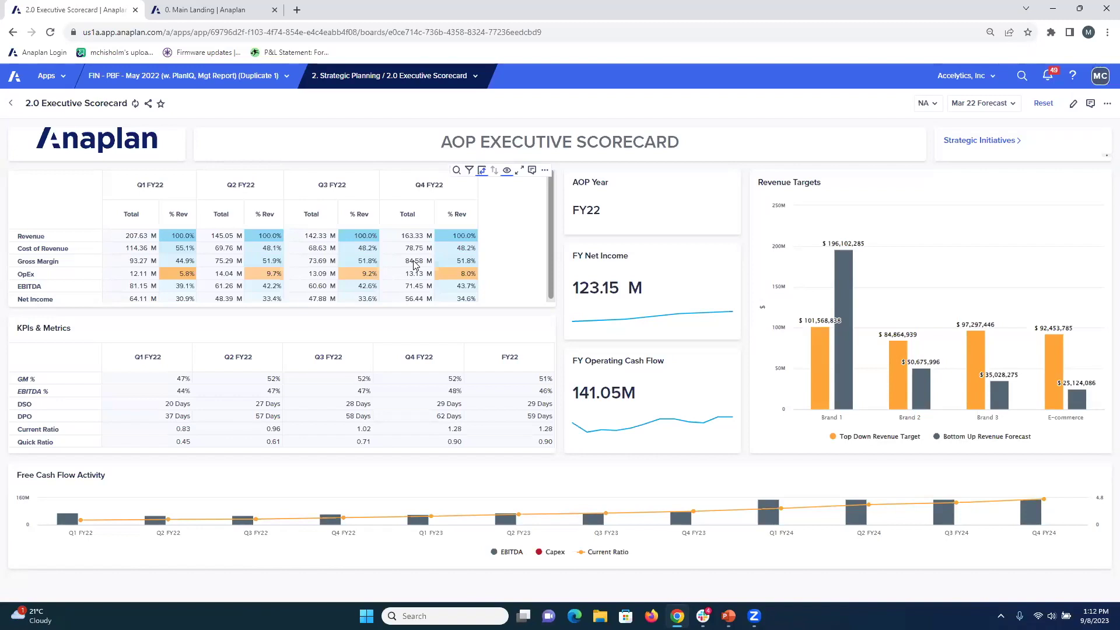
key("alt+Left")
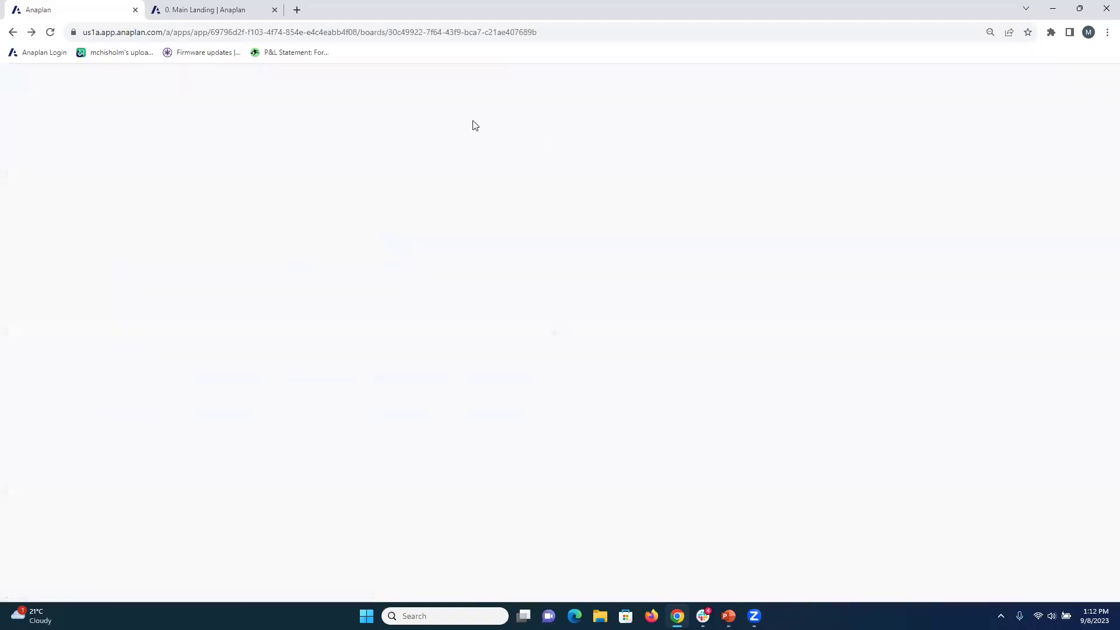
left_click(95, 255)
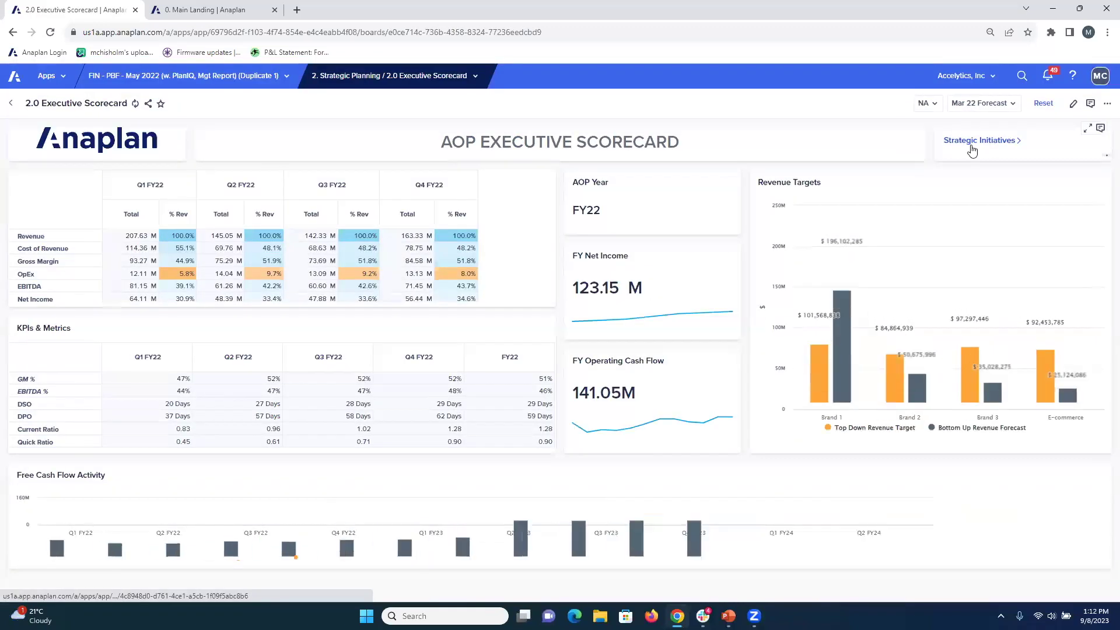
left_click(979, 141)
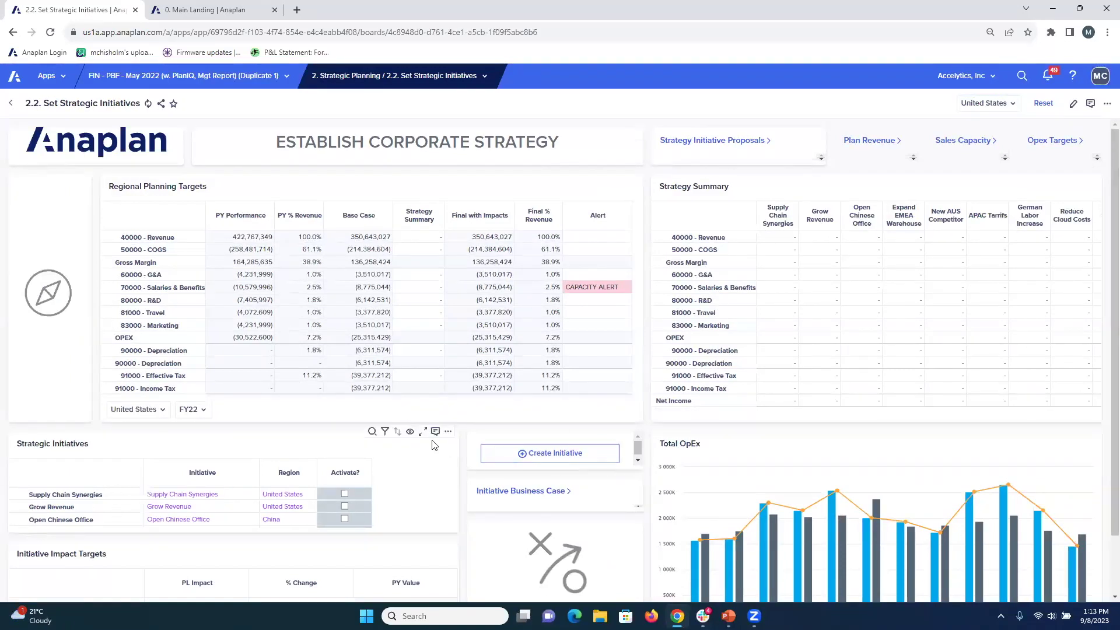
Step: Open and dismiss the Create Initiative form, and select the Grow Revenue strategic initiative to load its impact targets
left_click(537, 459)
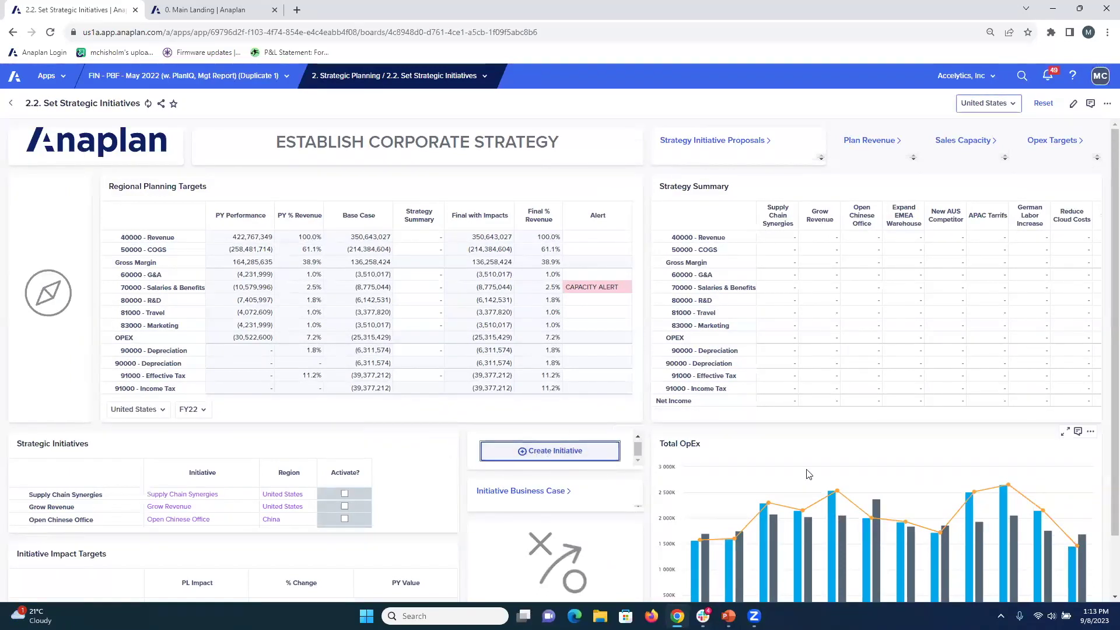
left_click(648, 381)
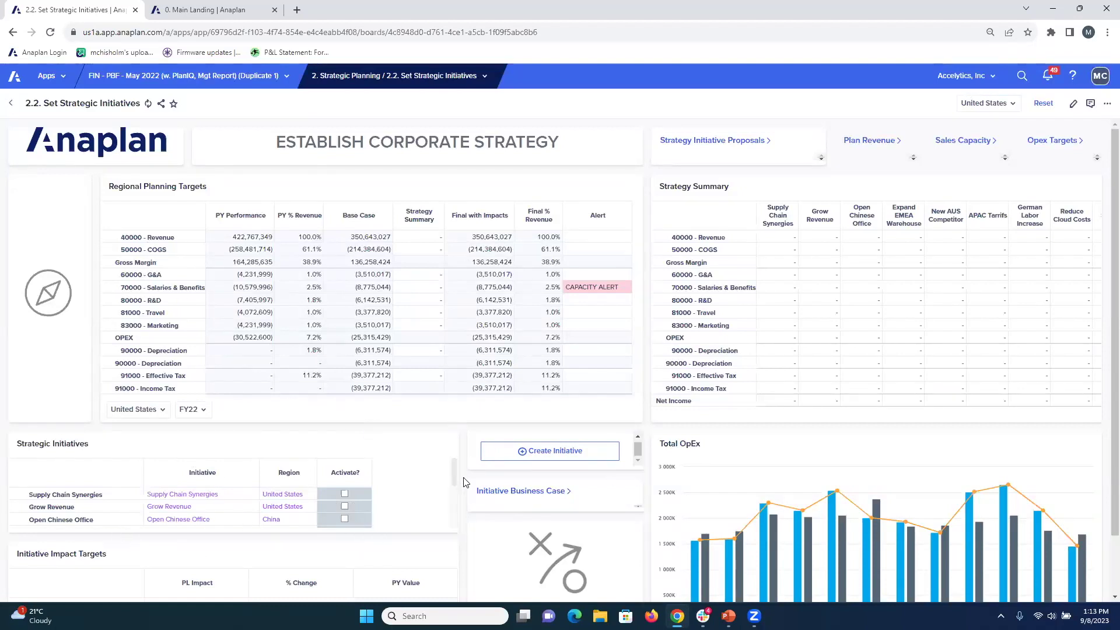
scroll(287, 501, "down", 1)
left_click(50, 449)
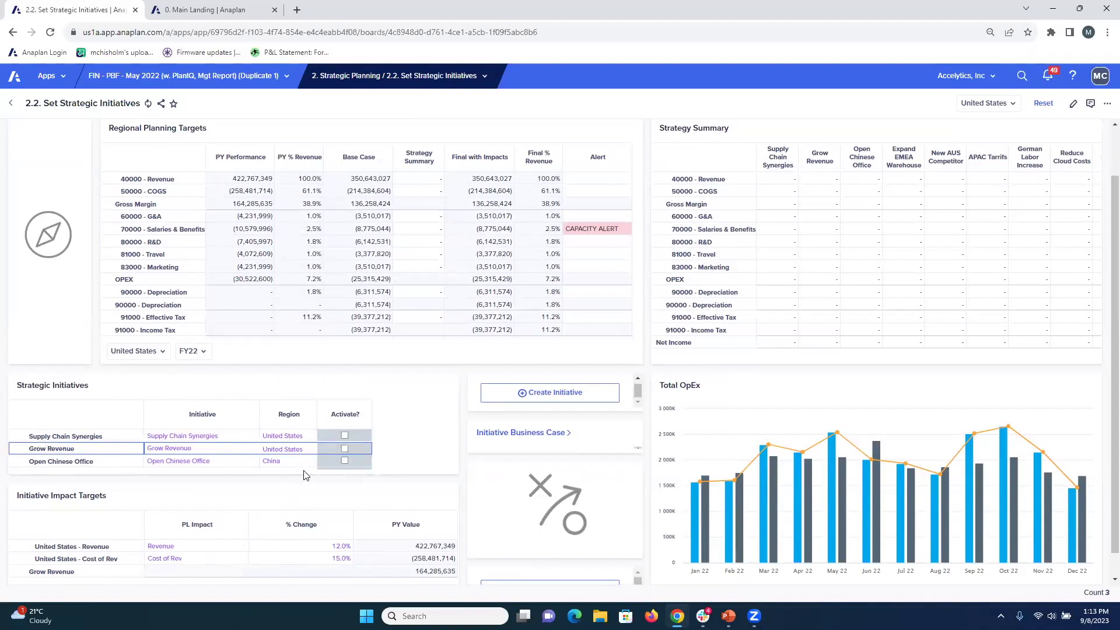
Step: View the available PL Impact options for the United States - Revenue impact target without changing the selection
left_click(195, 549)
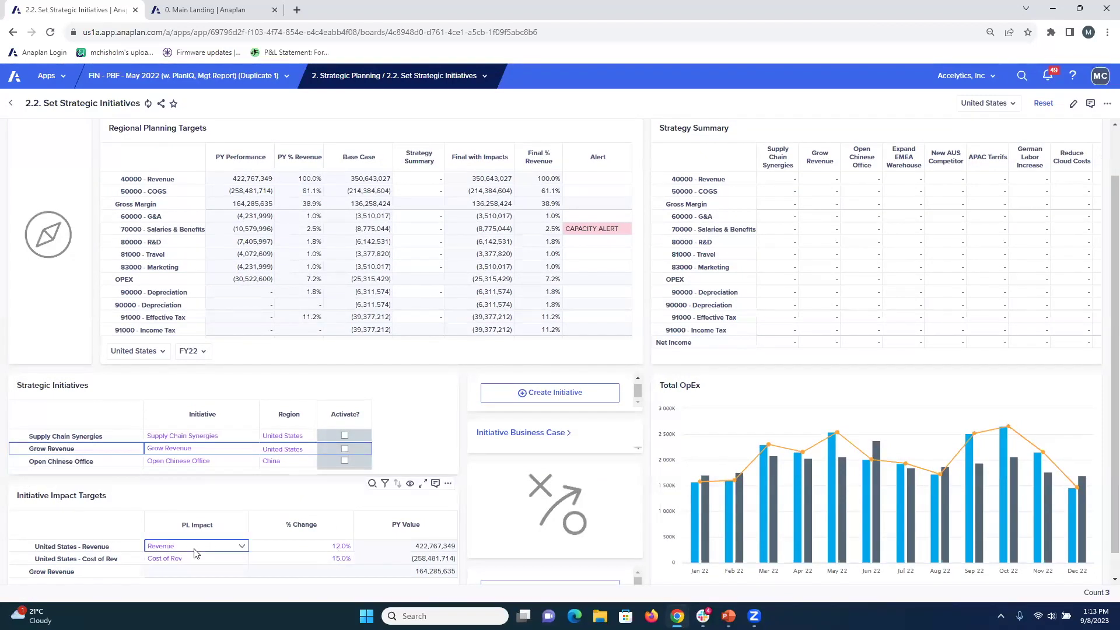
left_click(242, 546)
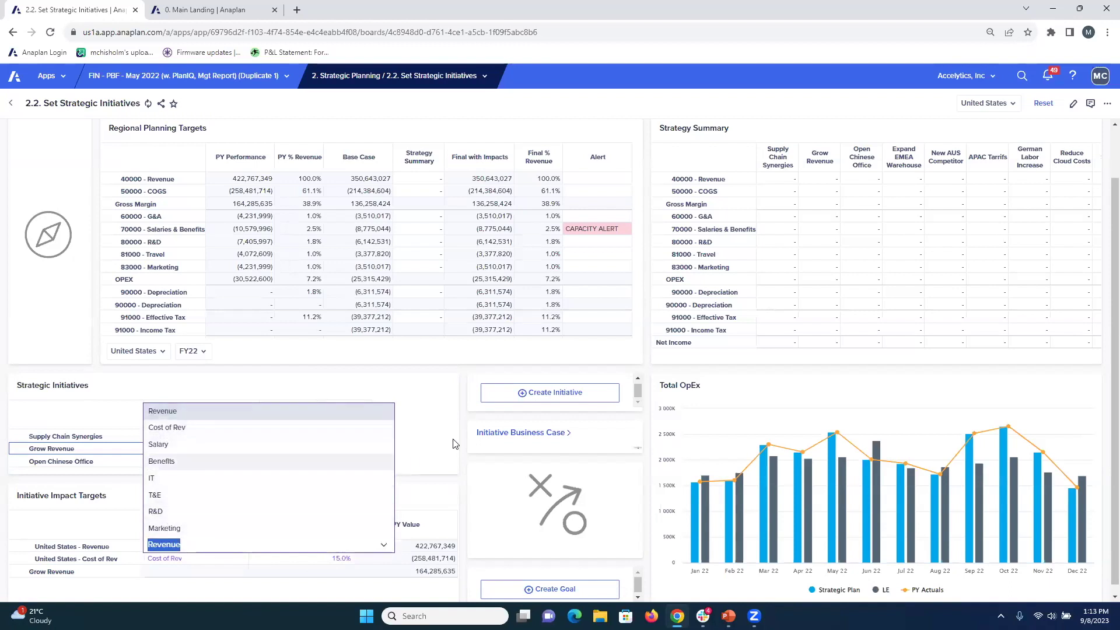
left_click(462, 375)
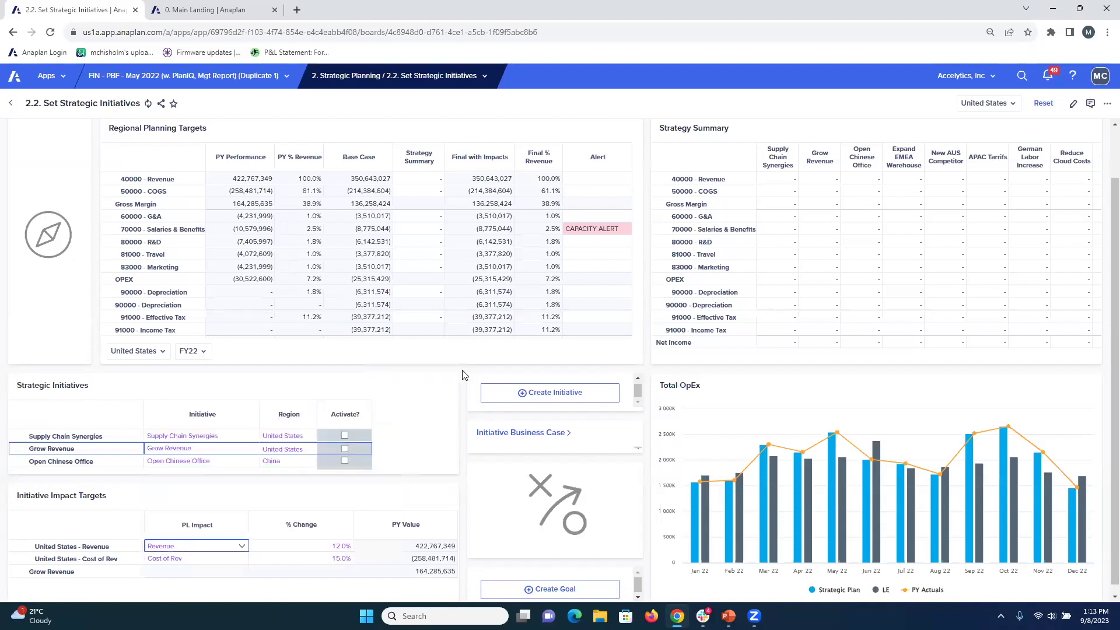
Step: Activate the Grow Revenue initiative and review its business case, returning to the Set Strategic Initiatives page
mouse_move(452, 378)
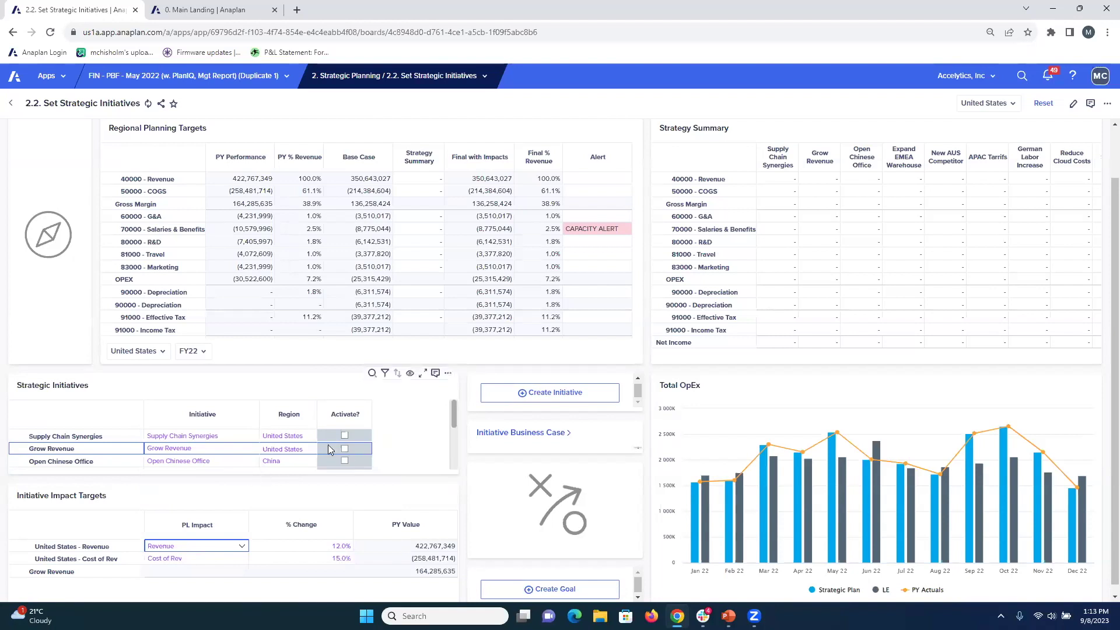
left_click(344, 451)
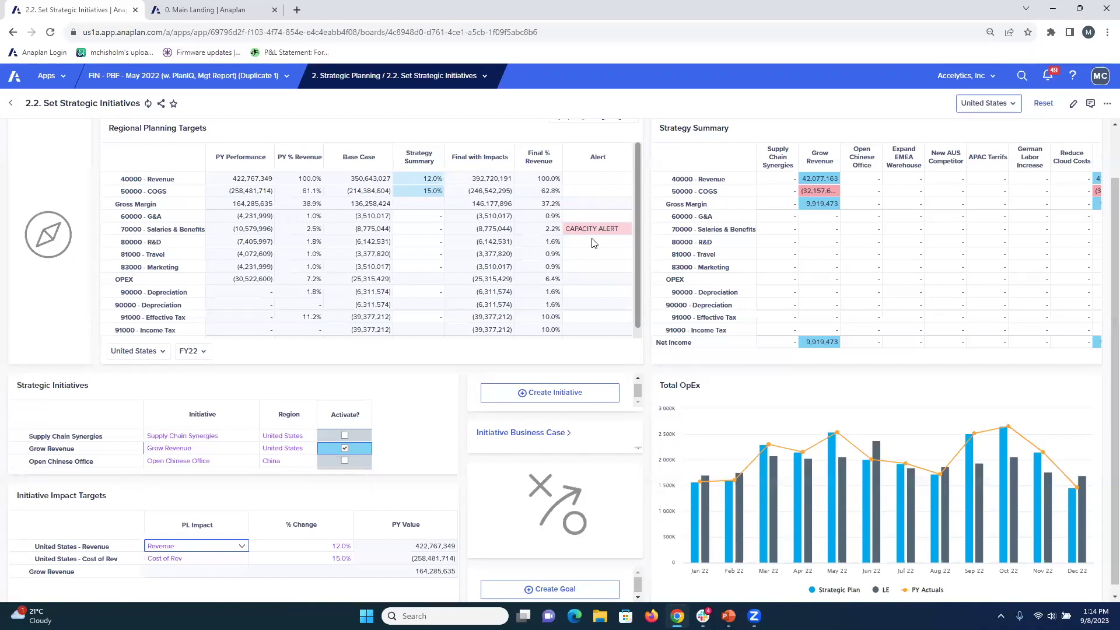
left_click(547, 438)
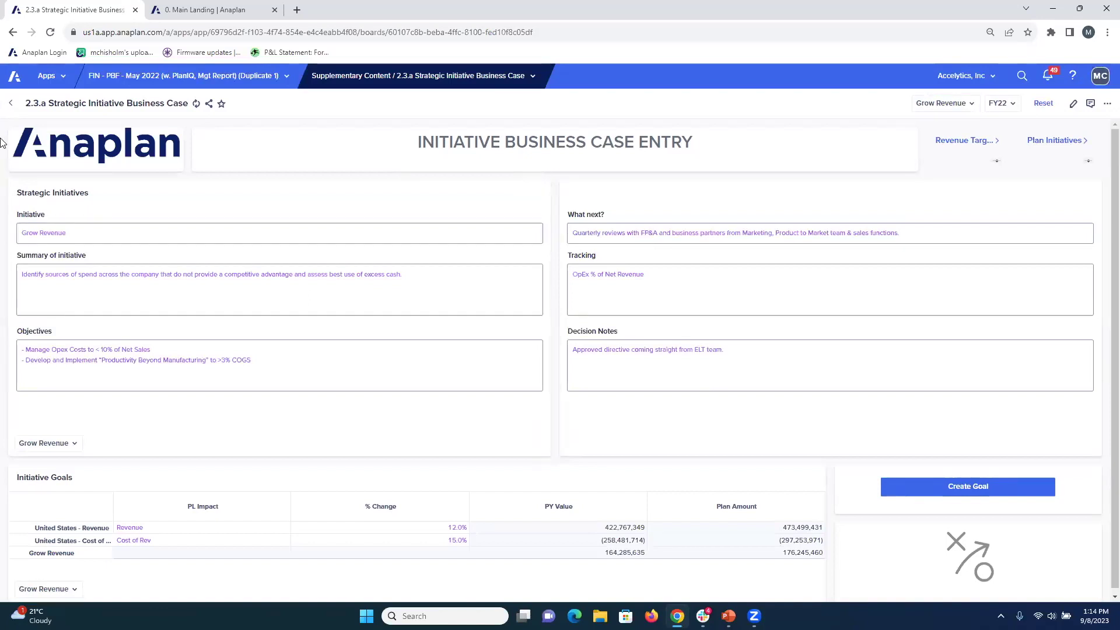
left_click(10, 102)
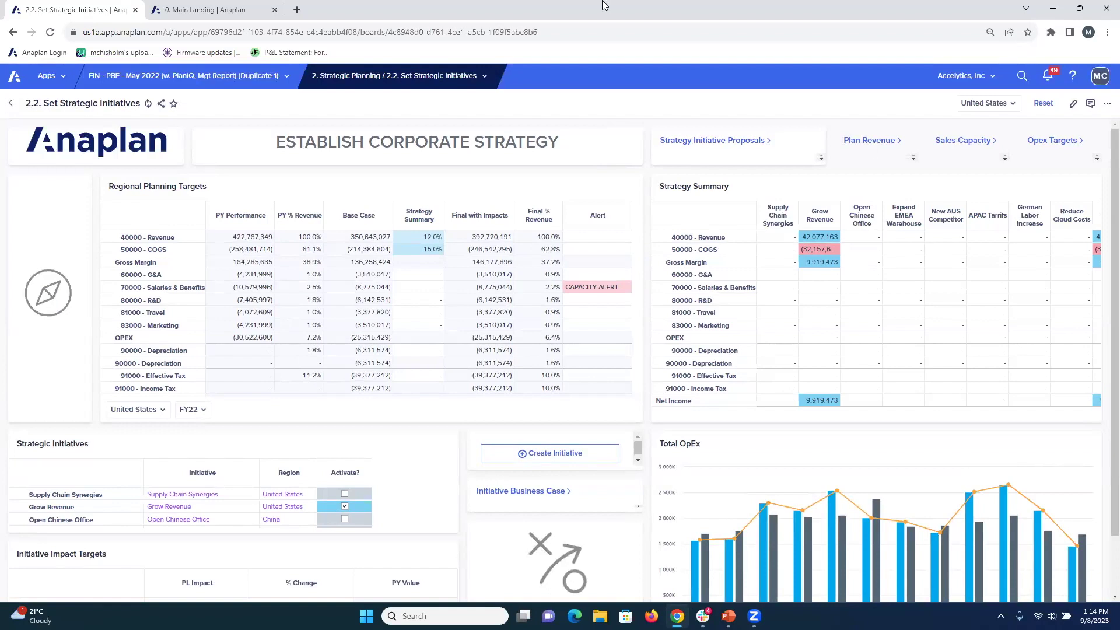
Step: Open the Topline Revenue Planning page and set the NA growth to 12% in Targets by GEO
left_click(870, 140)
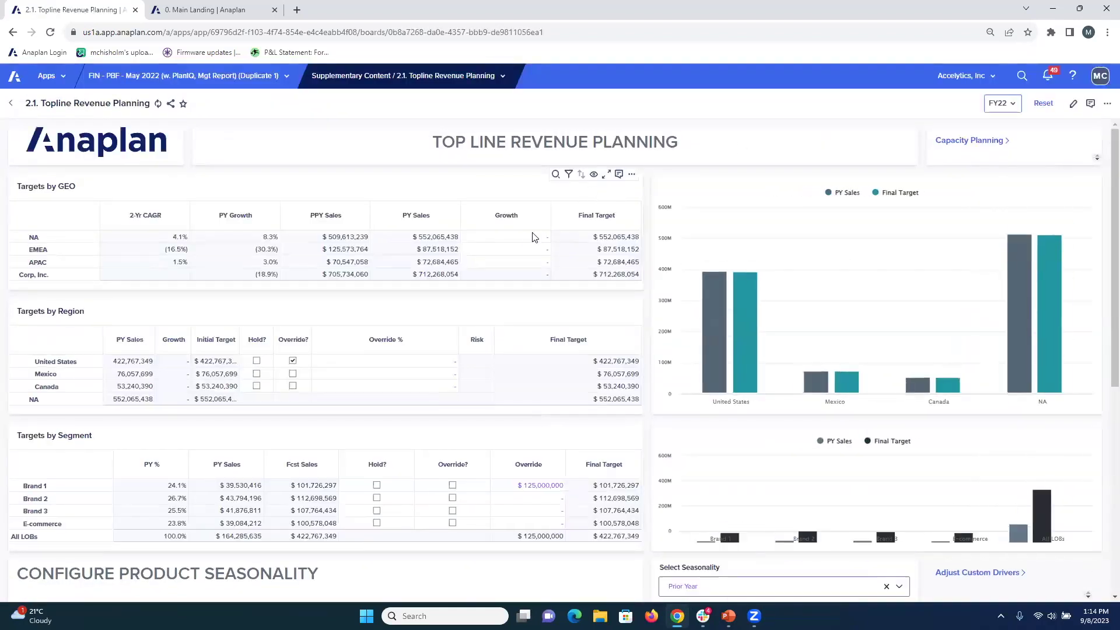
left_click(524, 239)
type("0.12")
key("Return")
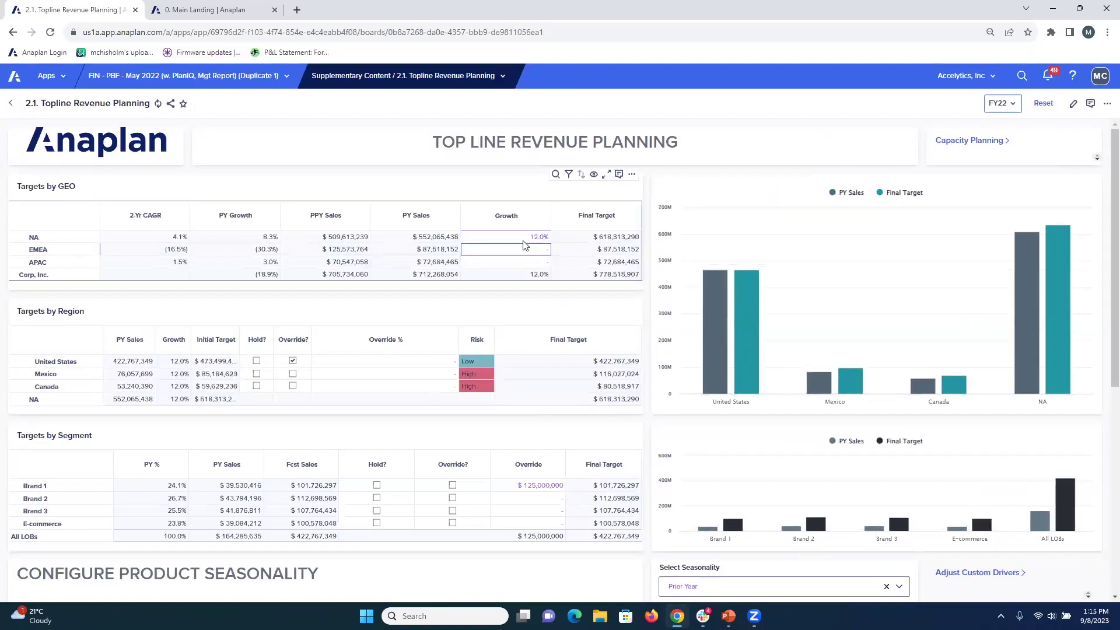
Step: Select NA in Targets by GEO and set the United States override to 14% in Targets by Region
left_click(44, 239)
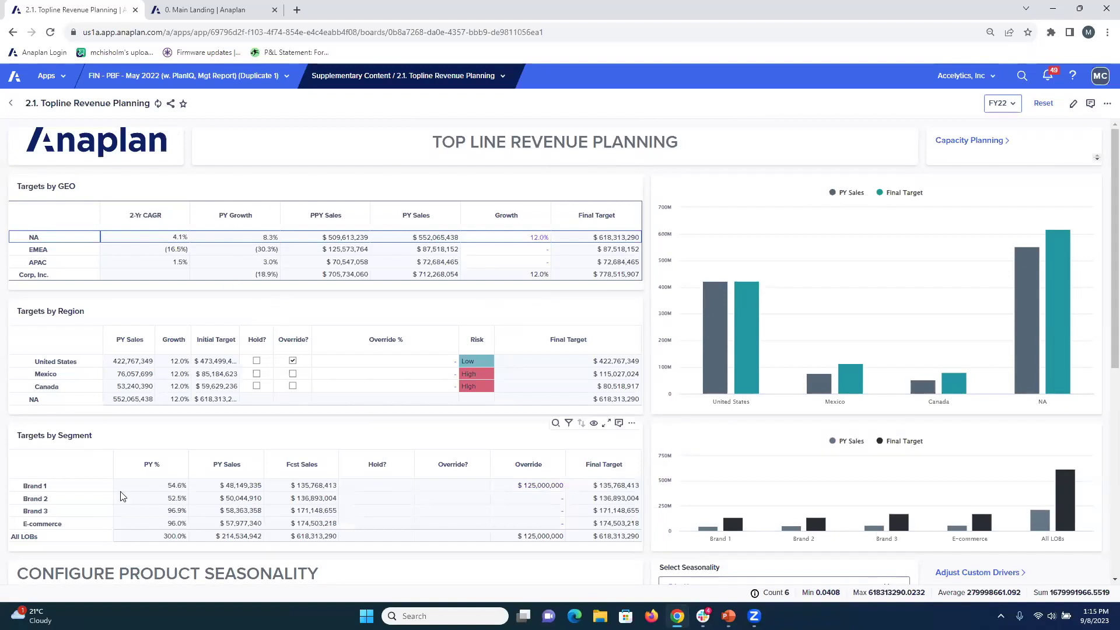
scroll(650, 421, "down", 4)
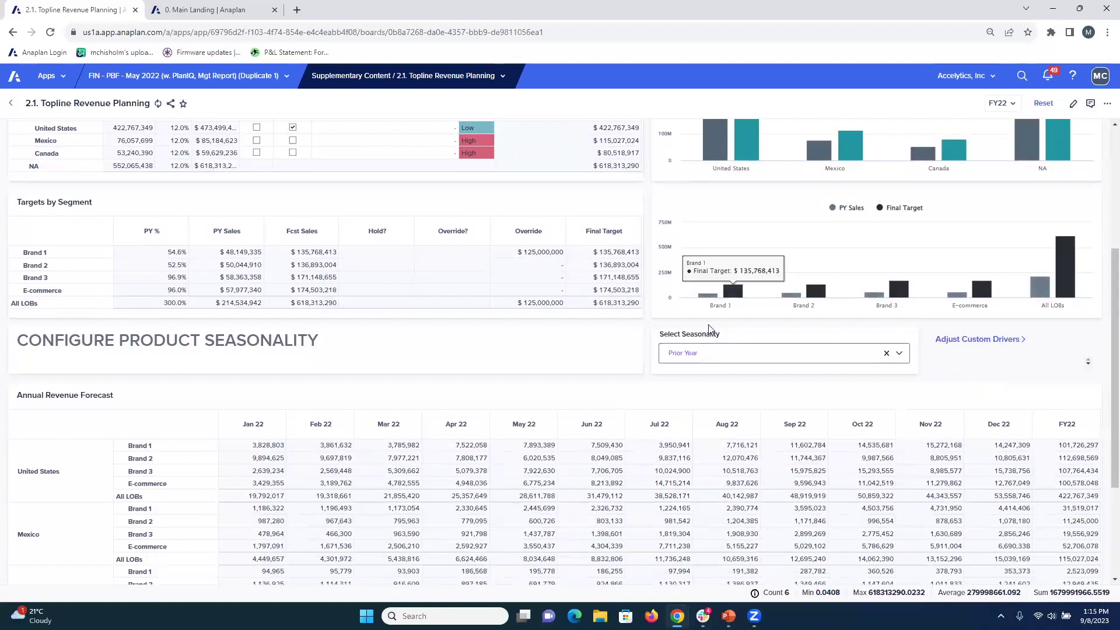
scroll(724, 300, "up", 3)
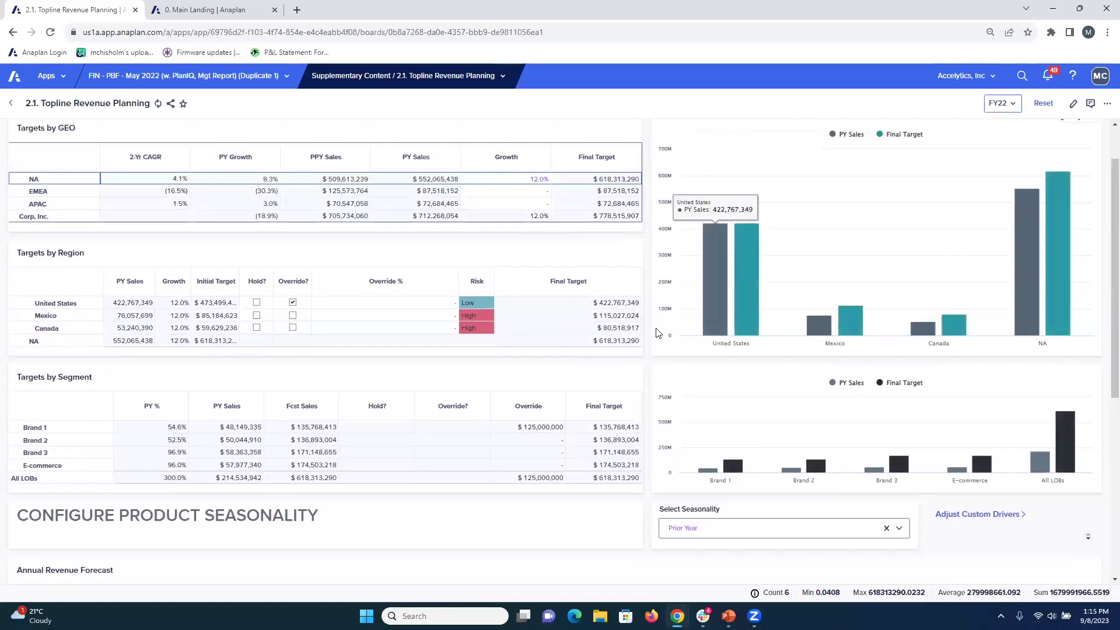
scroll(650, 334, "up", 1)
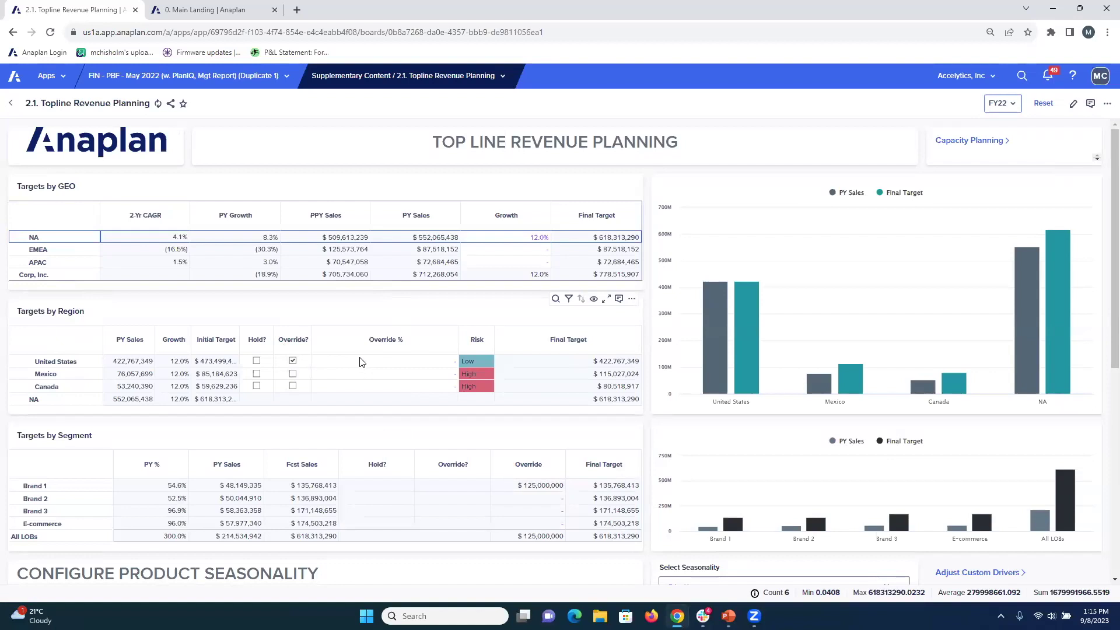
left_click(341, 366)
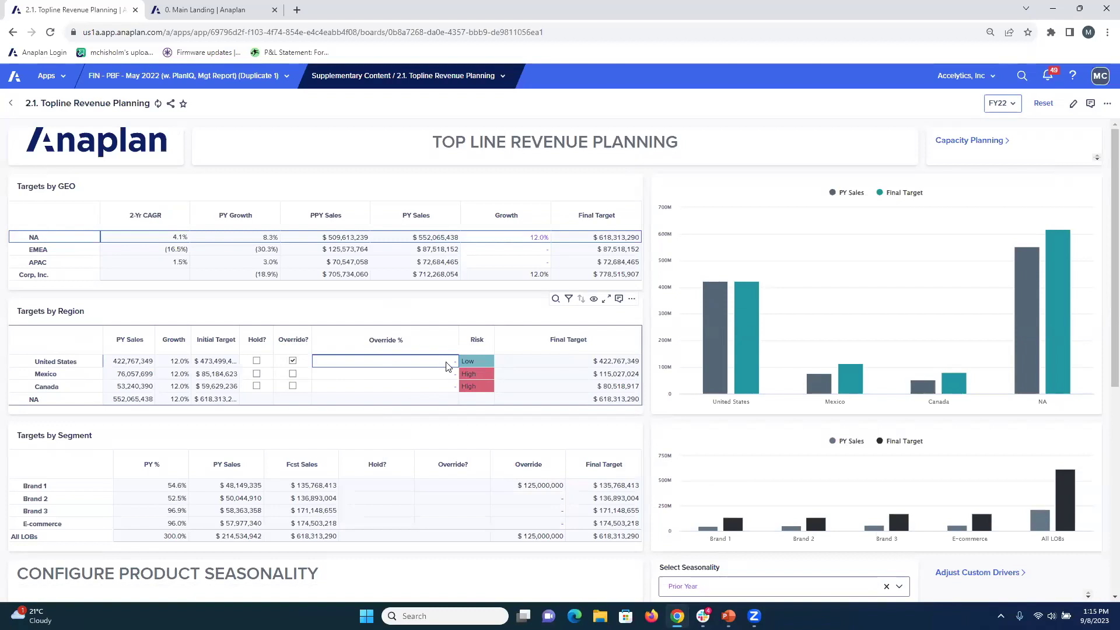
type("14%")
key("Return")
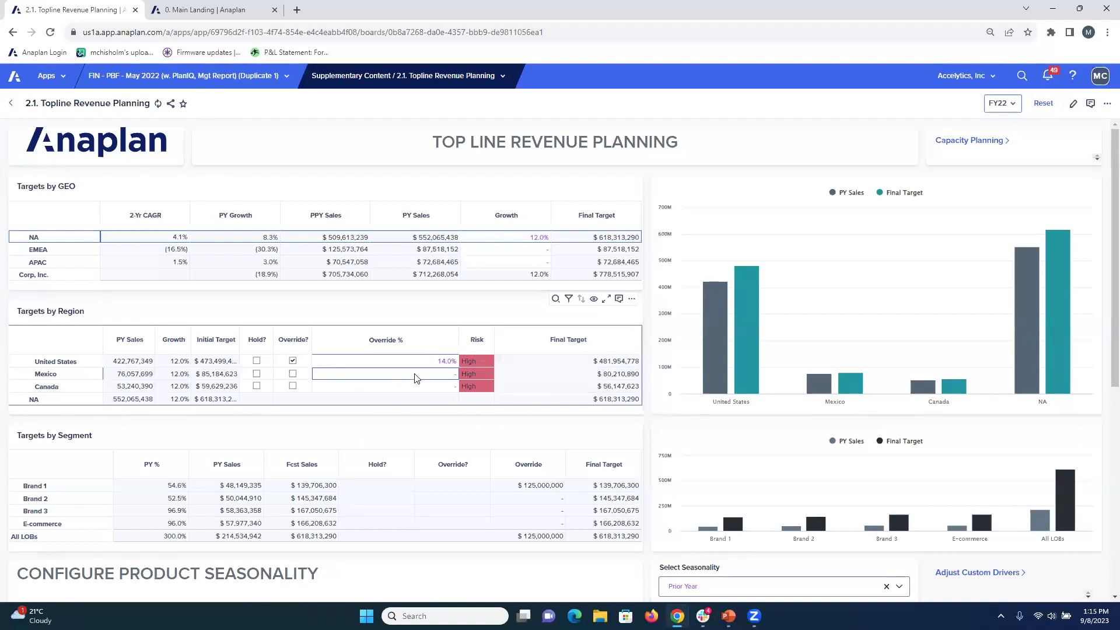
Step: Select the United States region and enable the Brand 1 override in Targets by Segment, checking the annual revenue forecast
scroll(466, 320, "down", 1)
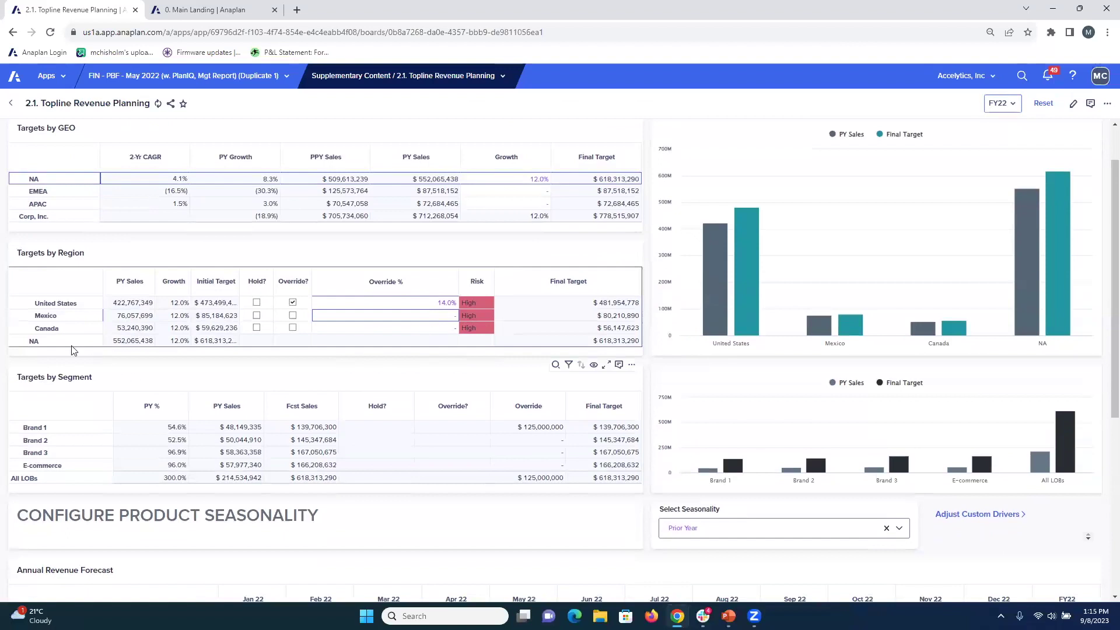
left_click(60, 306)
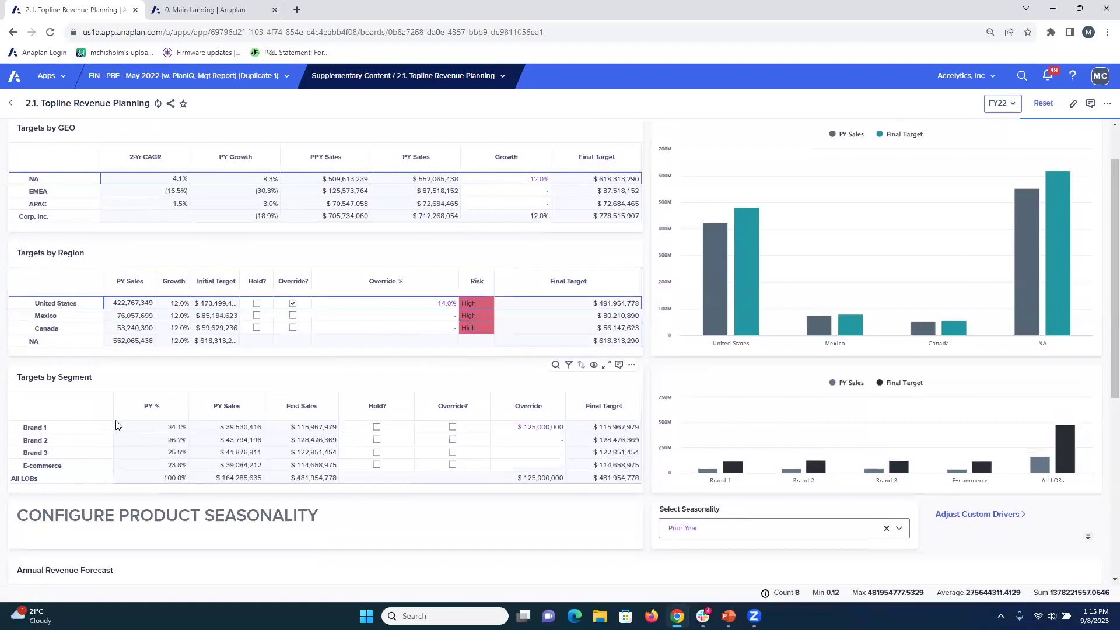
left_click(453, 427)
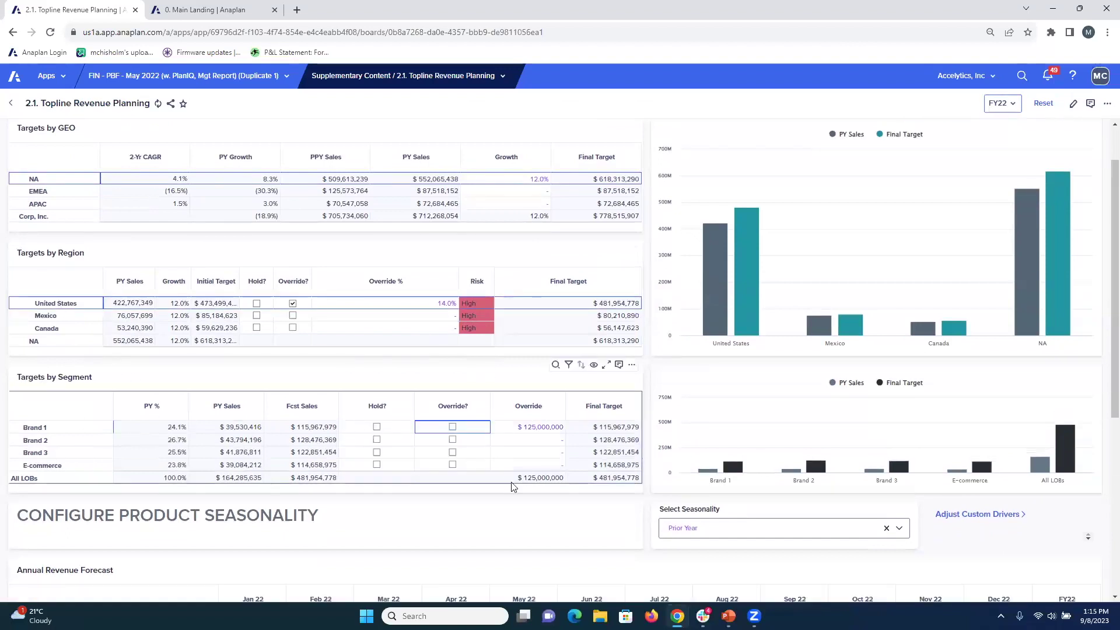
scroll(452, 470, "down", 3)
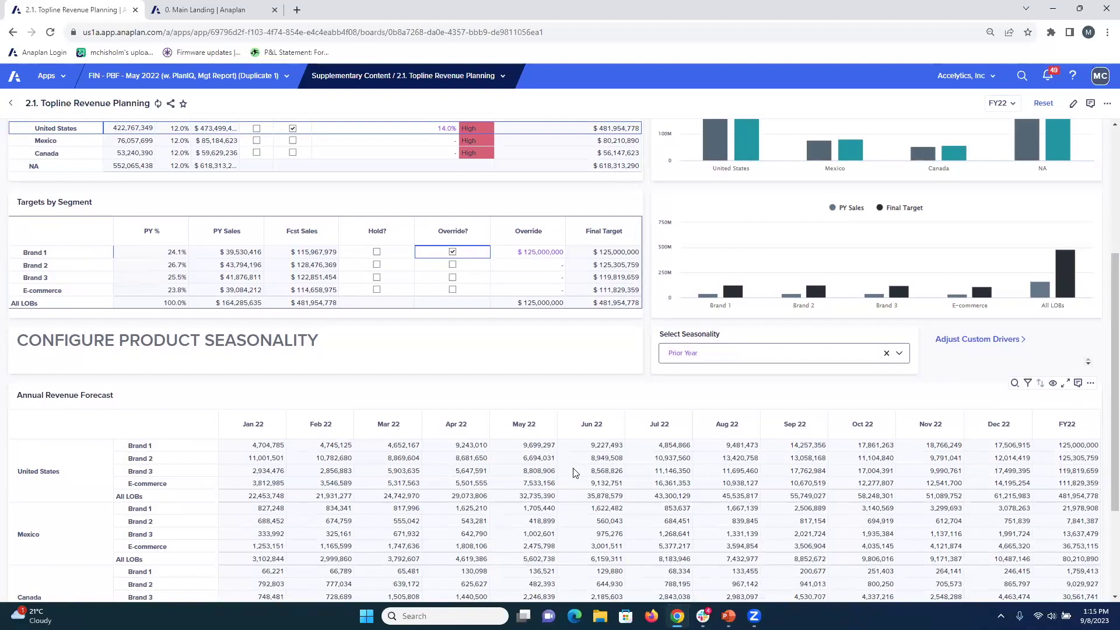
scroll(869, 436, "up", 4)
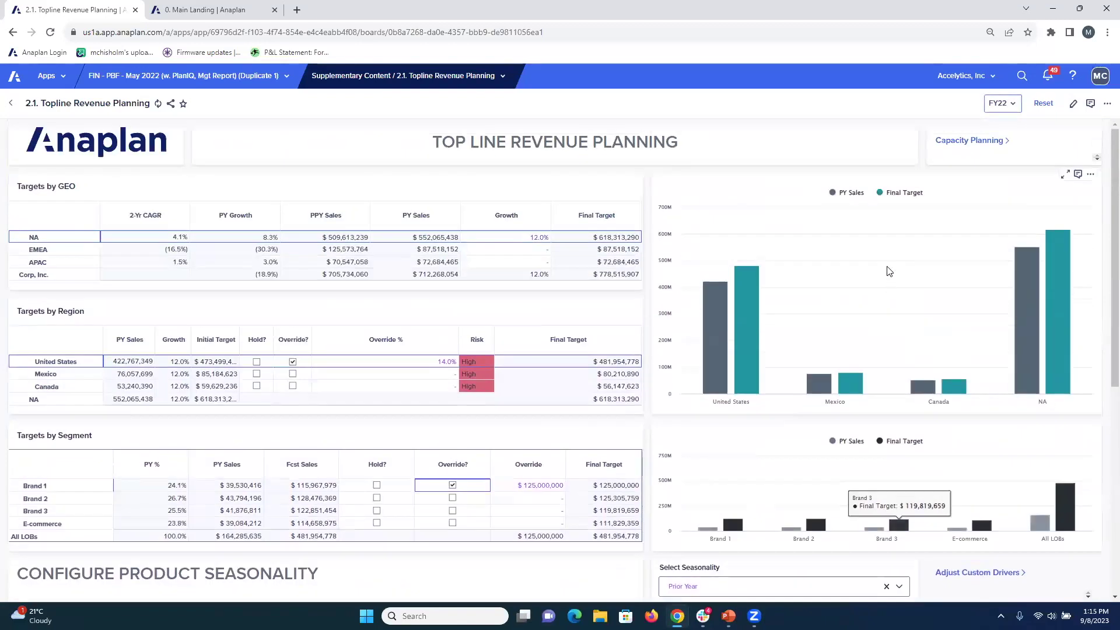
Step: Open the Sales Capacity Planning page and examine the regional capacity, hiring and compensation assumptions, capacity projection and cash impact
left_click(955, 142)
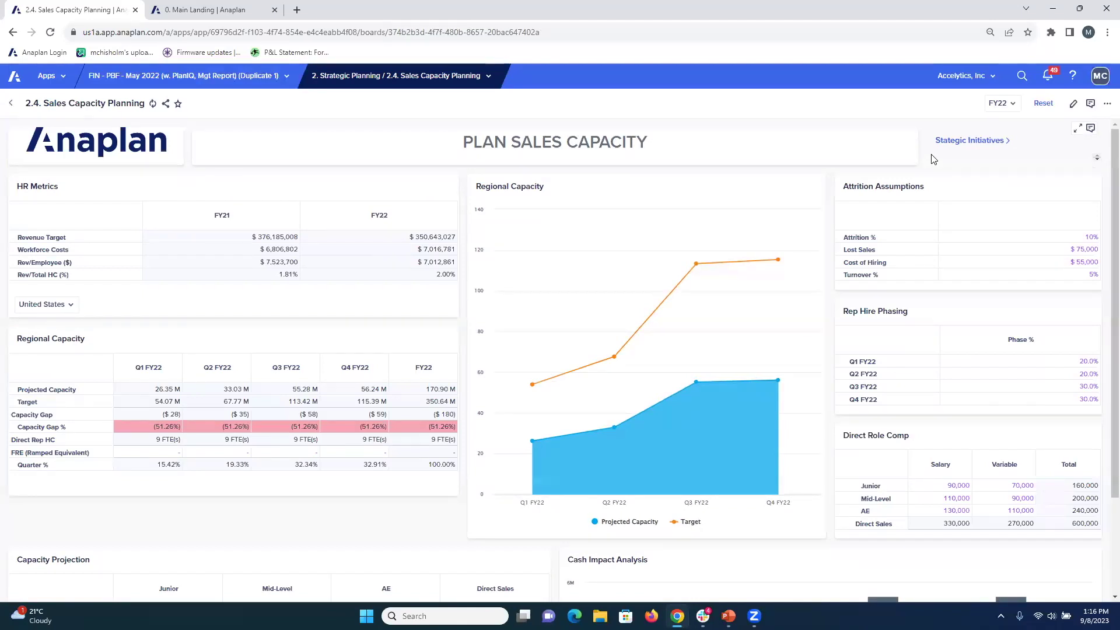
scroll(629, 431, "down", 1)
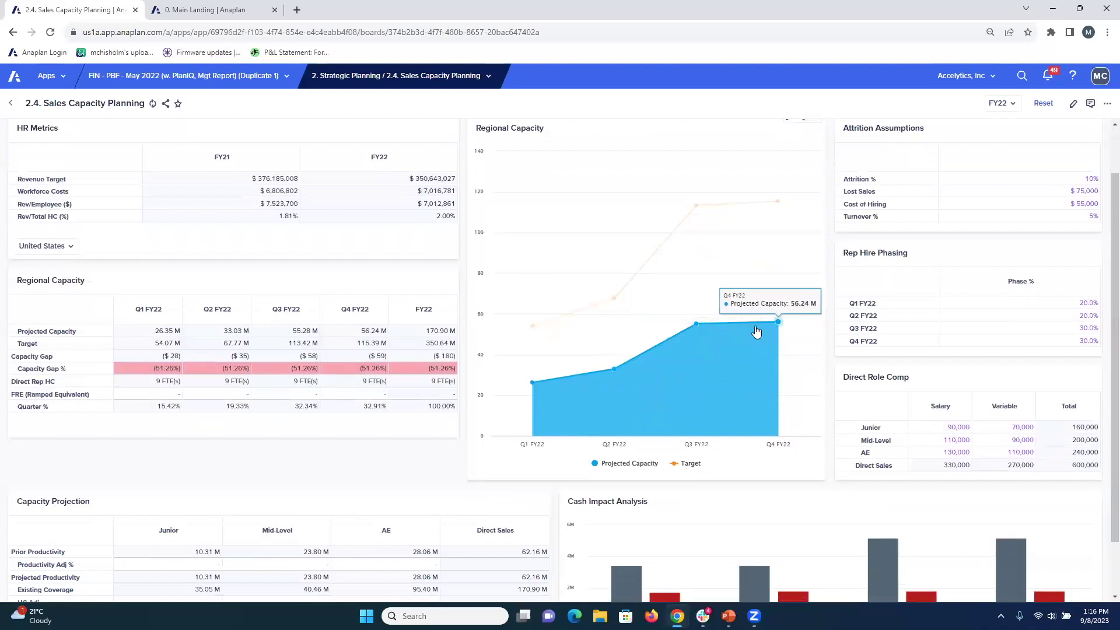
mouse_move(771, 191)
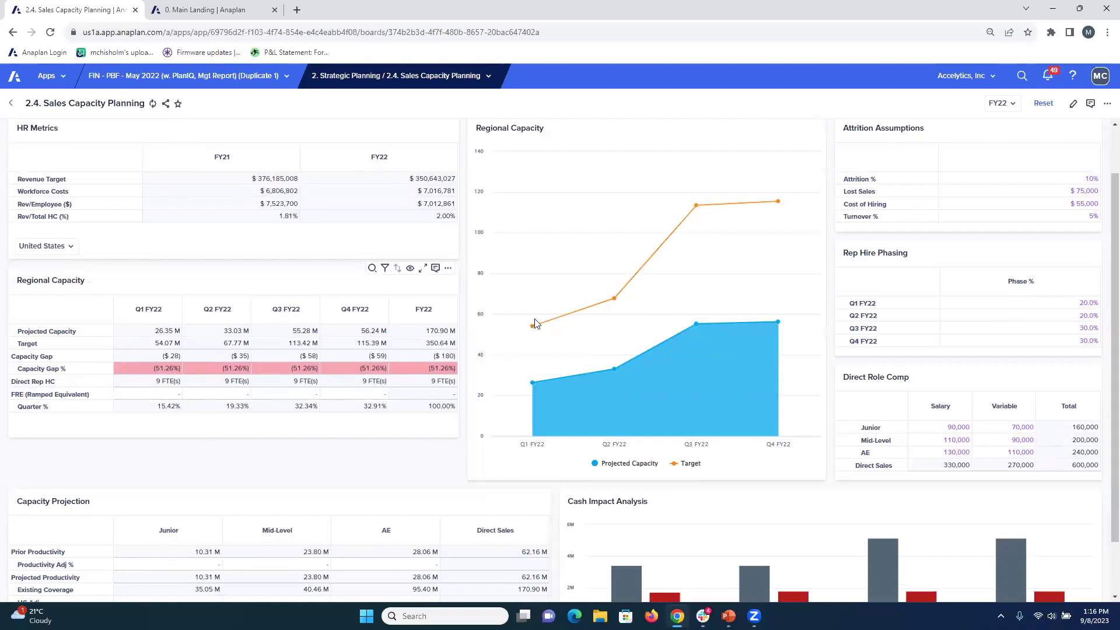
scroll(457, 283, "up", 1)
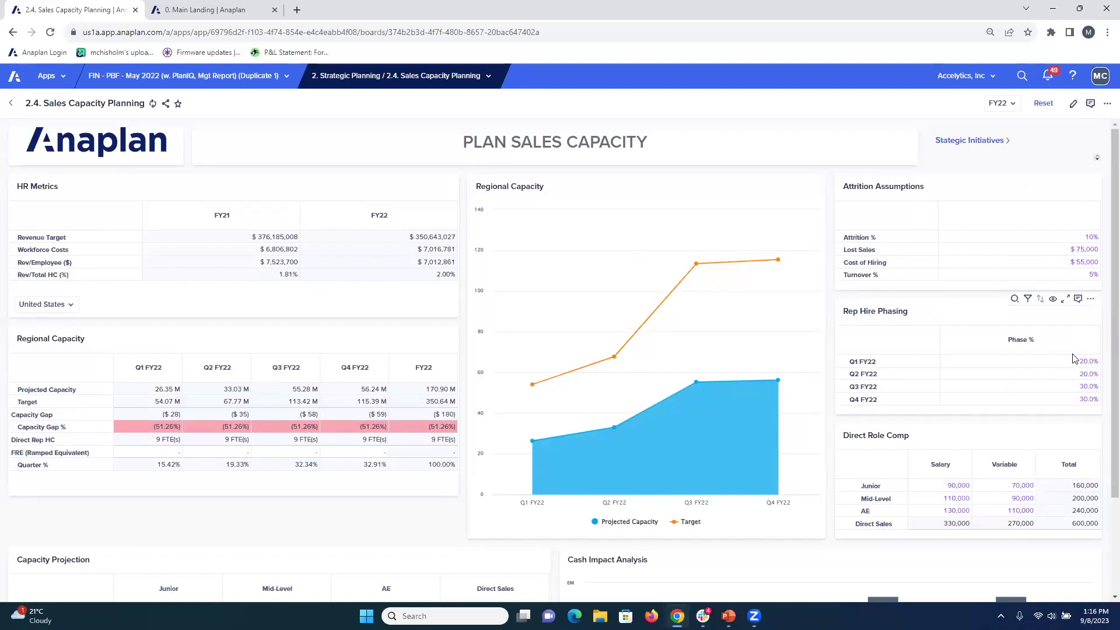
scroll(836, 366, "down", 1)
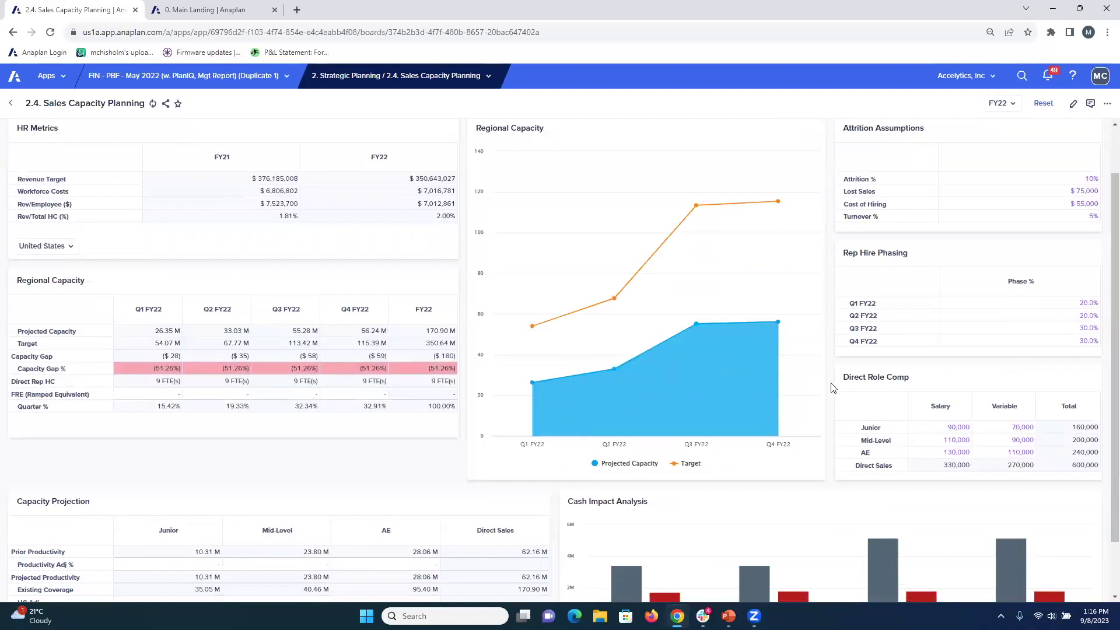
scroll(832, 387, "down", 1)
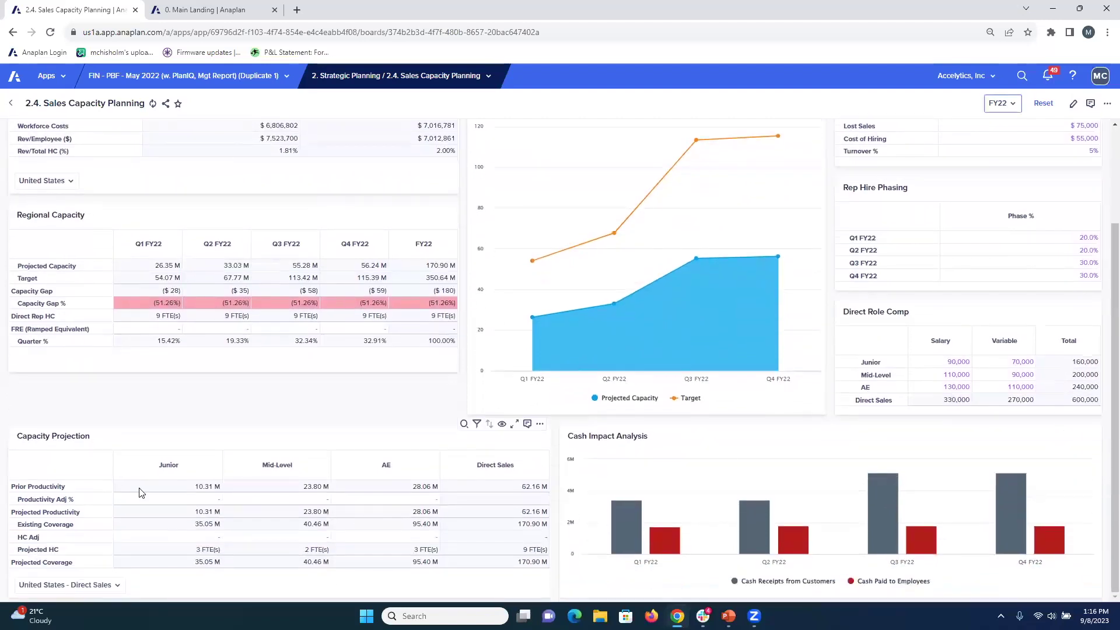
scroll(791, 436, "up", 2)
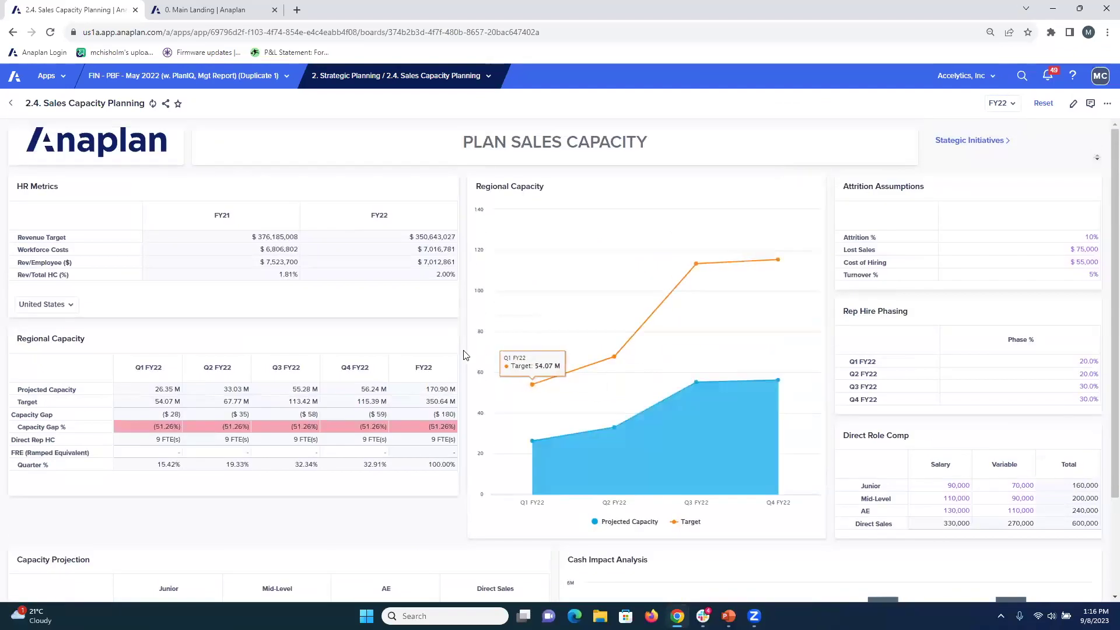
scroll(462, 353, "down", 2)
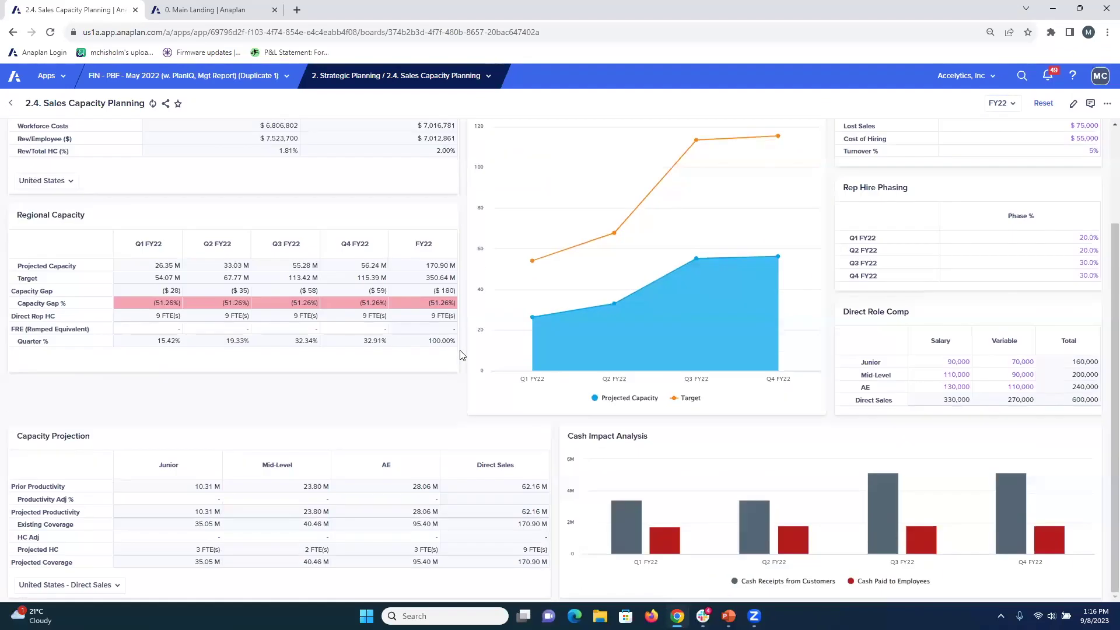
Step: Set the Productivity Adj % to 10% for Junior, Mid-Level and AE in the Capacity Projection
left_click(215, 502)
type("10")
left_click(242, 502)
type("10")
key("Tab")
type("10")
key("Tab")
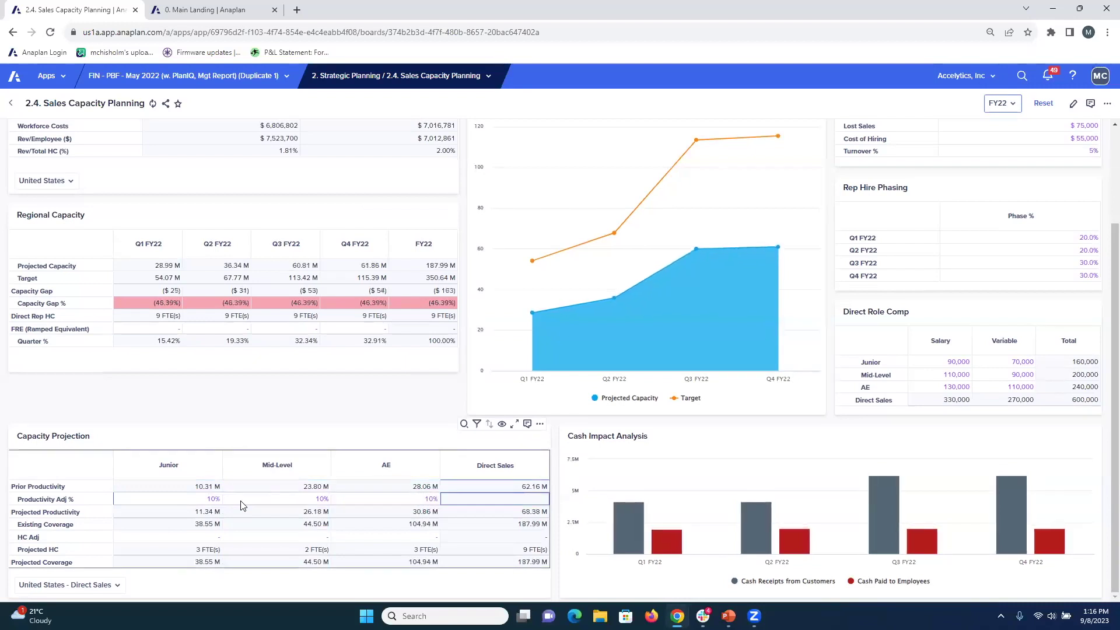
mouse_move(693, 239)
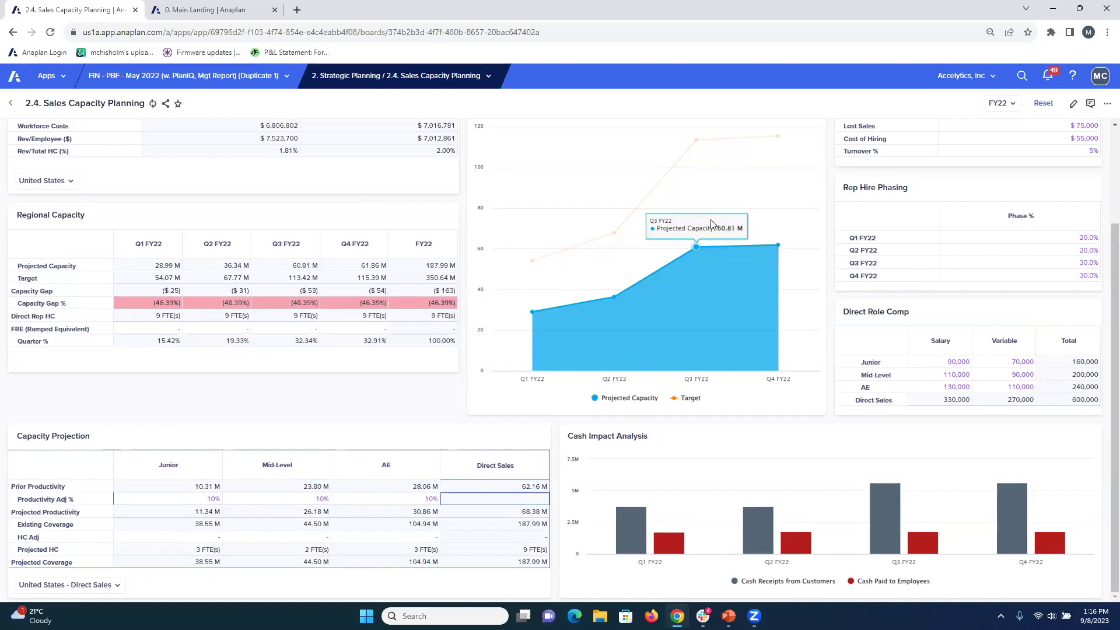
Step: Set the HC Adj in the Capacity Projection to 4 for AE, 2 for Mid-Level and 2 for Junior
left_click(423, 540)
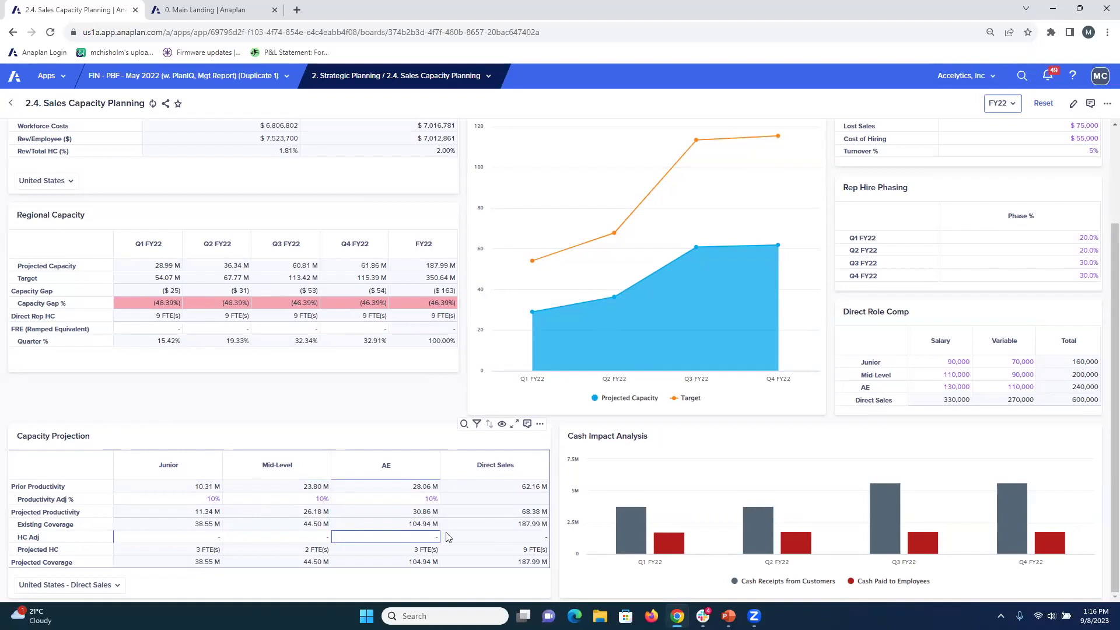
type("4")
key("shift+Tab")
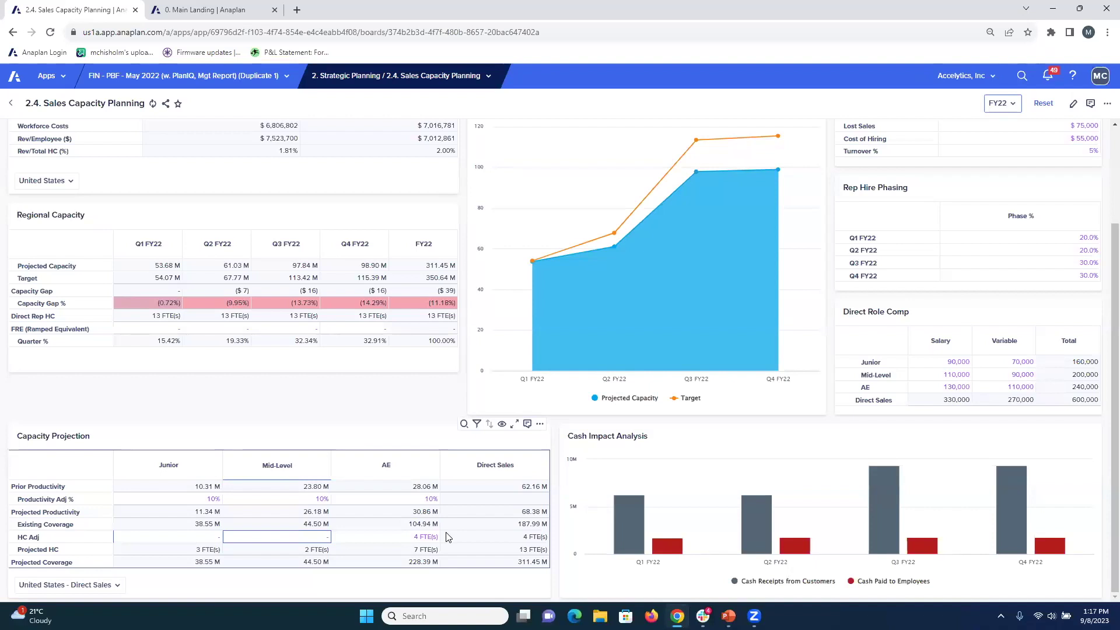
type("2")
key("shift+Tab")
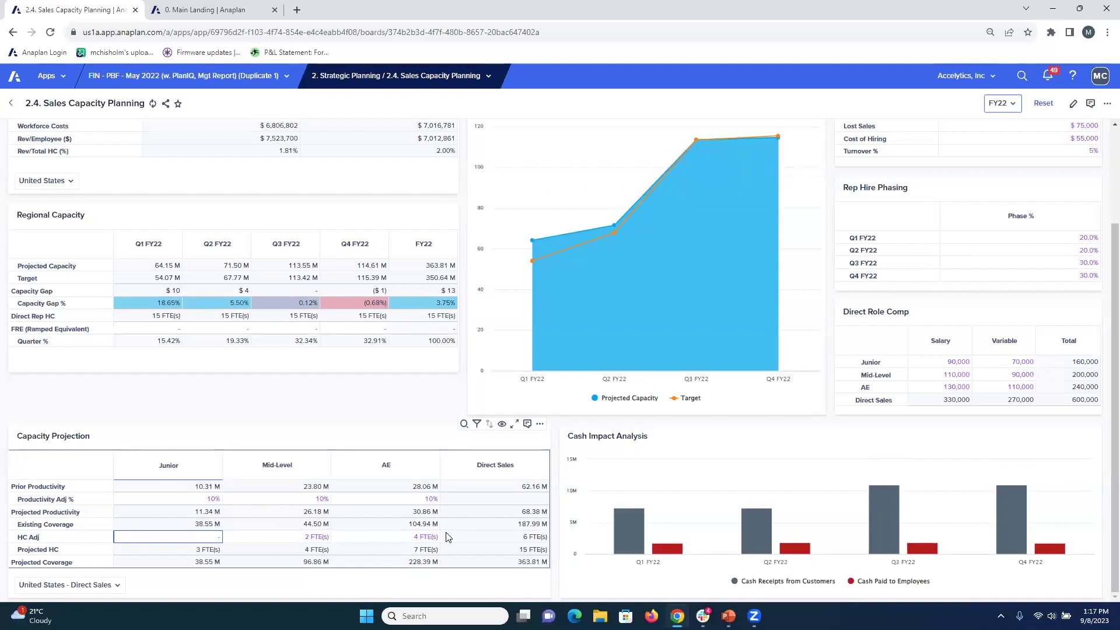
type("2")
key("Return")
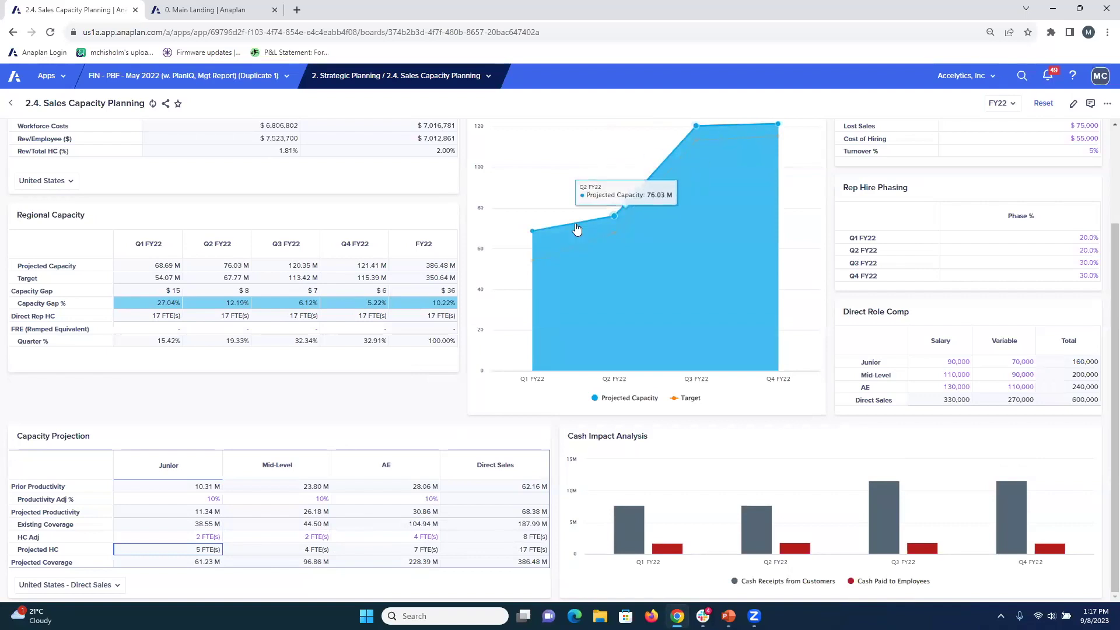
mouse_move(552, 243)
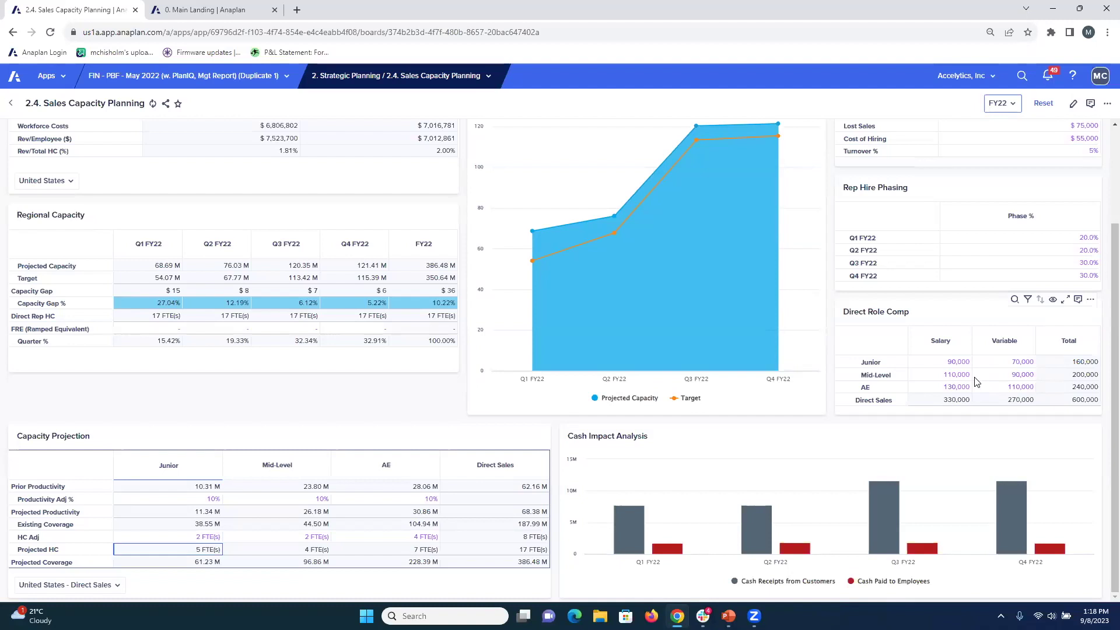
Step: Open the 4.1 Cost Center Summary page and go into Salaries & Benefits to reach Workforce Planning
left_click(377, 79)
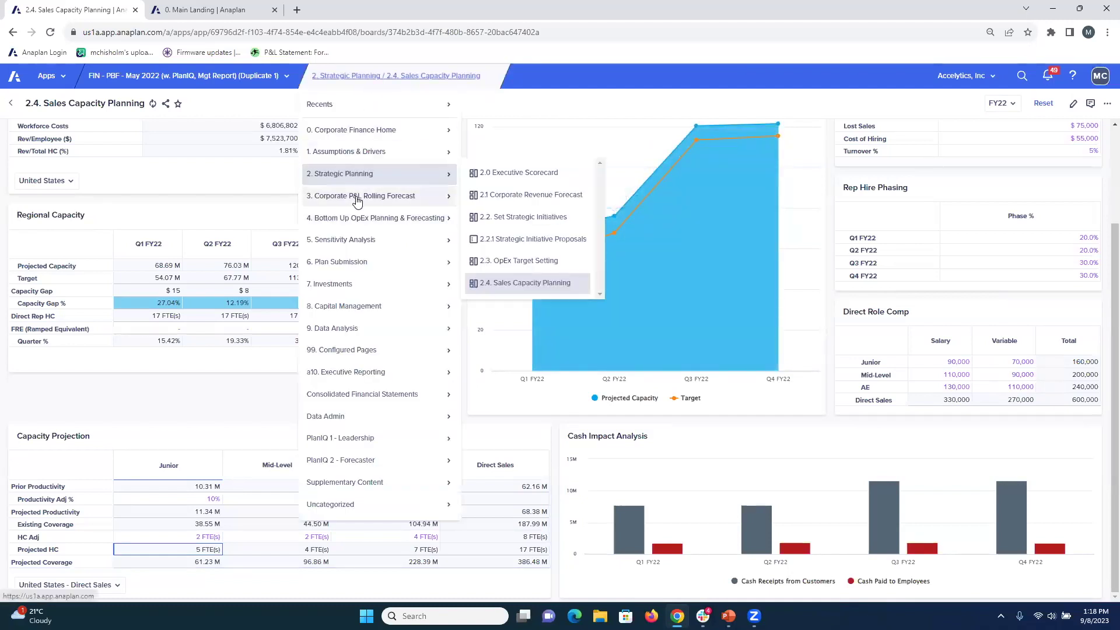
mouse_move(417, 228)
left_click(509, 222)
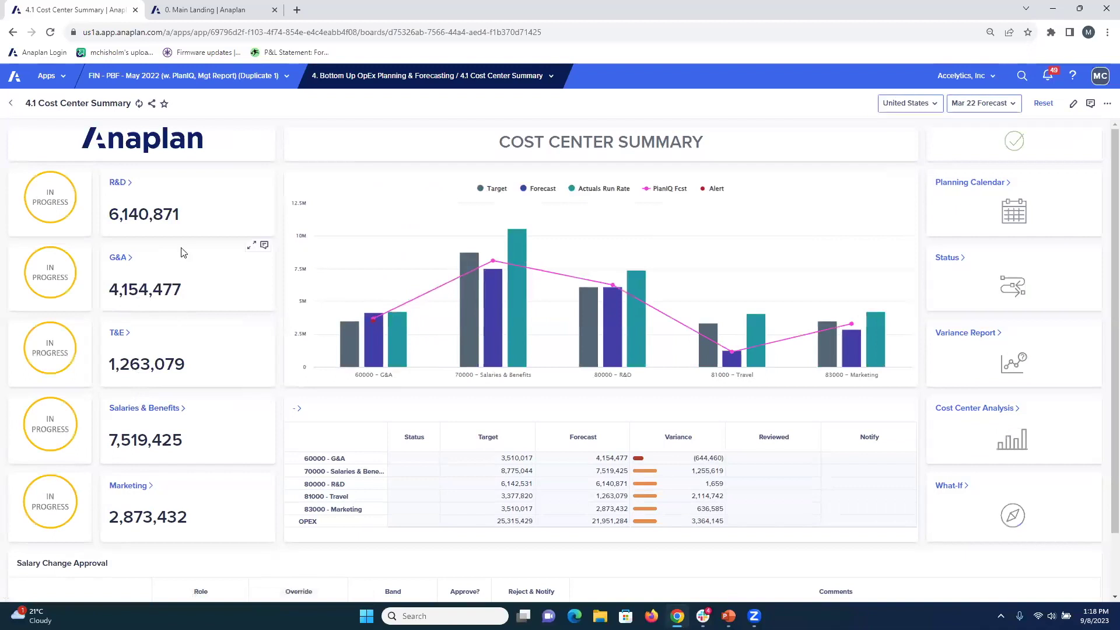
left_click(147, 409)
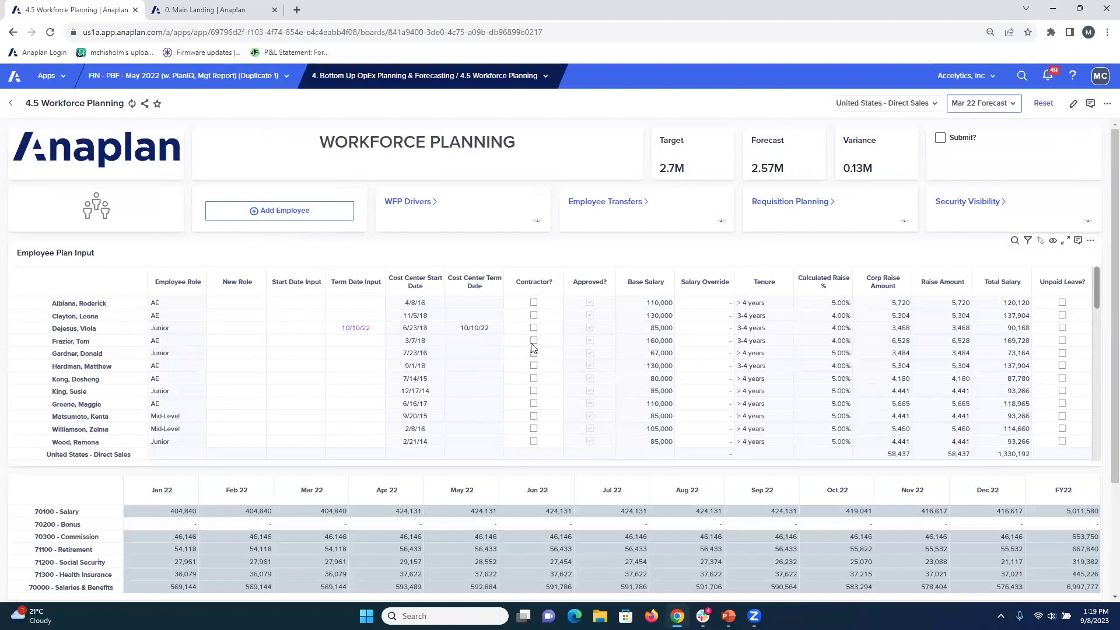
Step: Add an employee under United States - Direct Sales and set the new entry's role to Junior
left_click(292, 220)
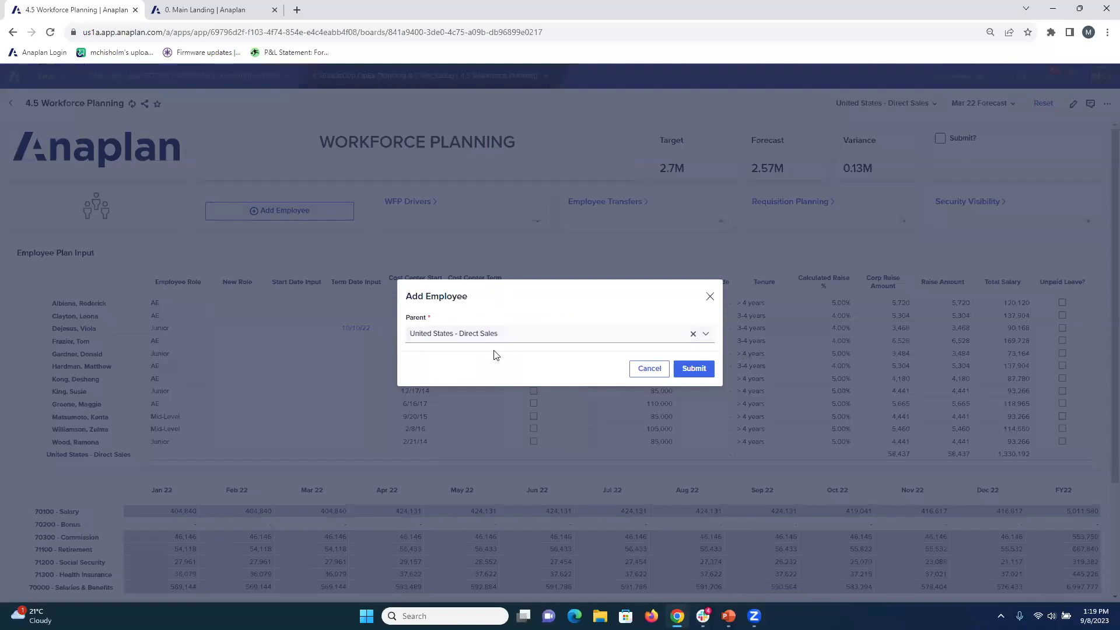
left_click(693, 369)
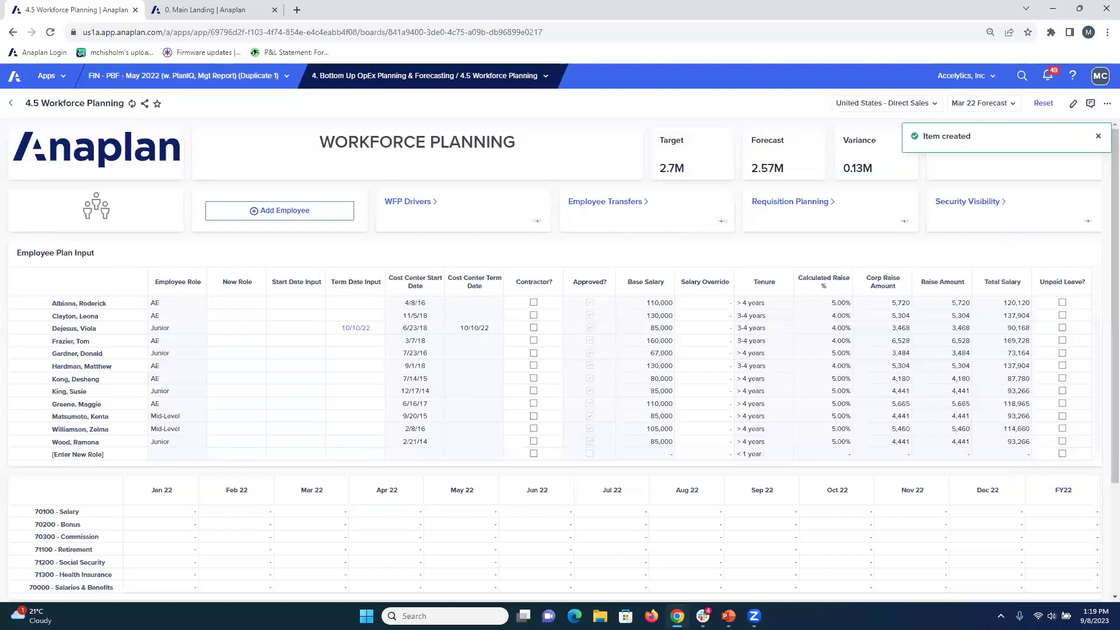
left_click(236, 458)
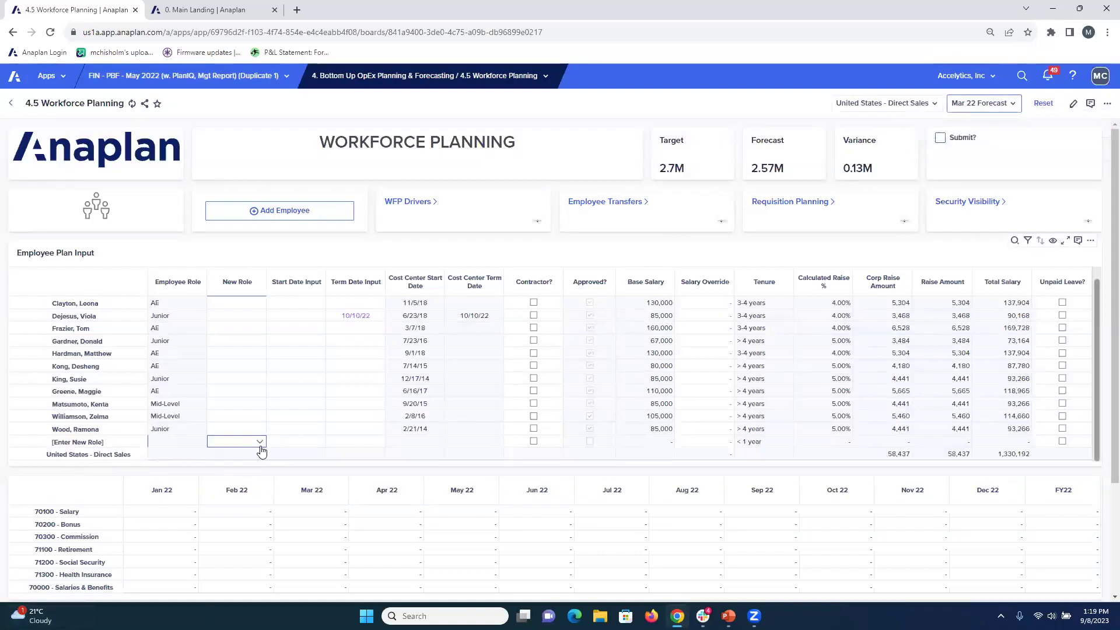
left_click(259, 443)
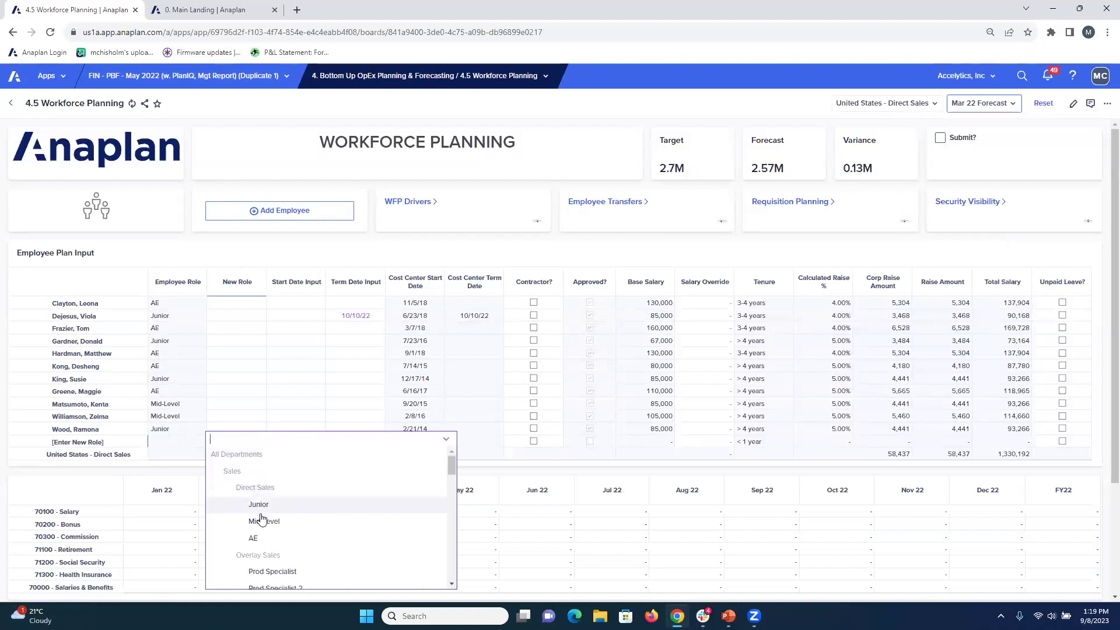
left_click(257, 507)
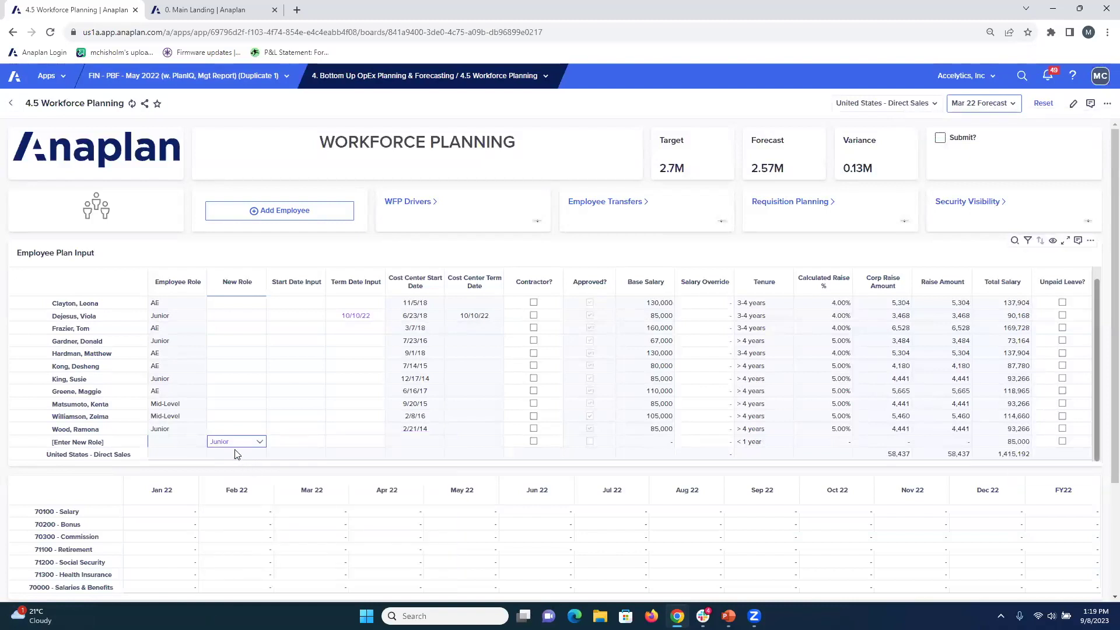
Step: Set the new Junior role's start date to 9/5/22 and check its monthly salary and benefits costs
double_click(303, 446)
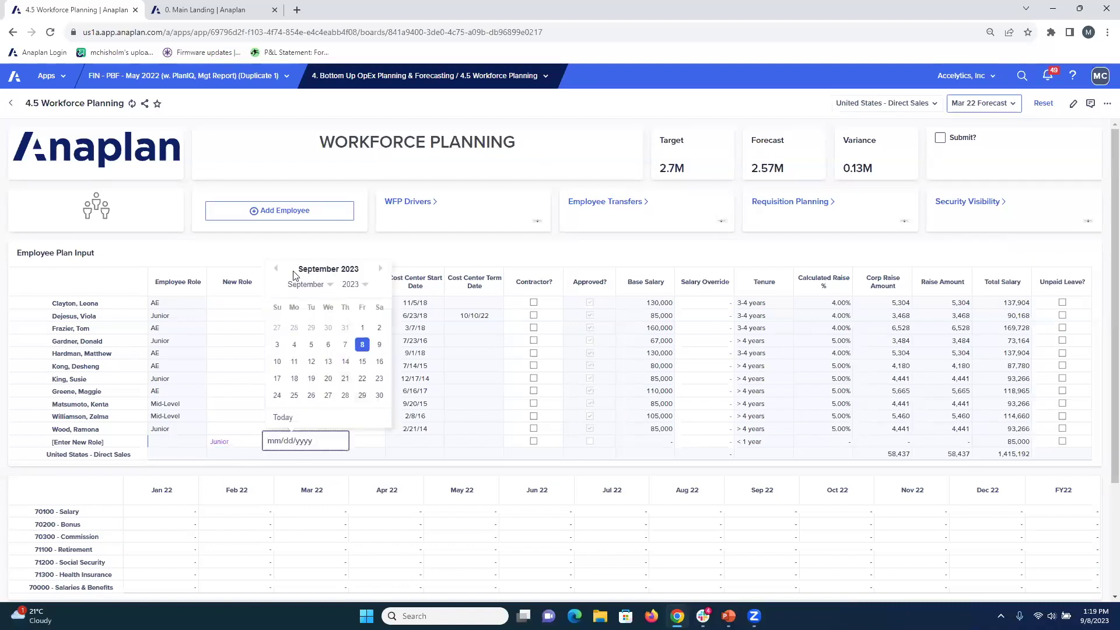
left_click(276, 268)
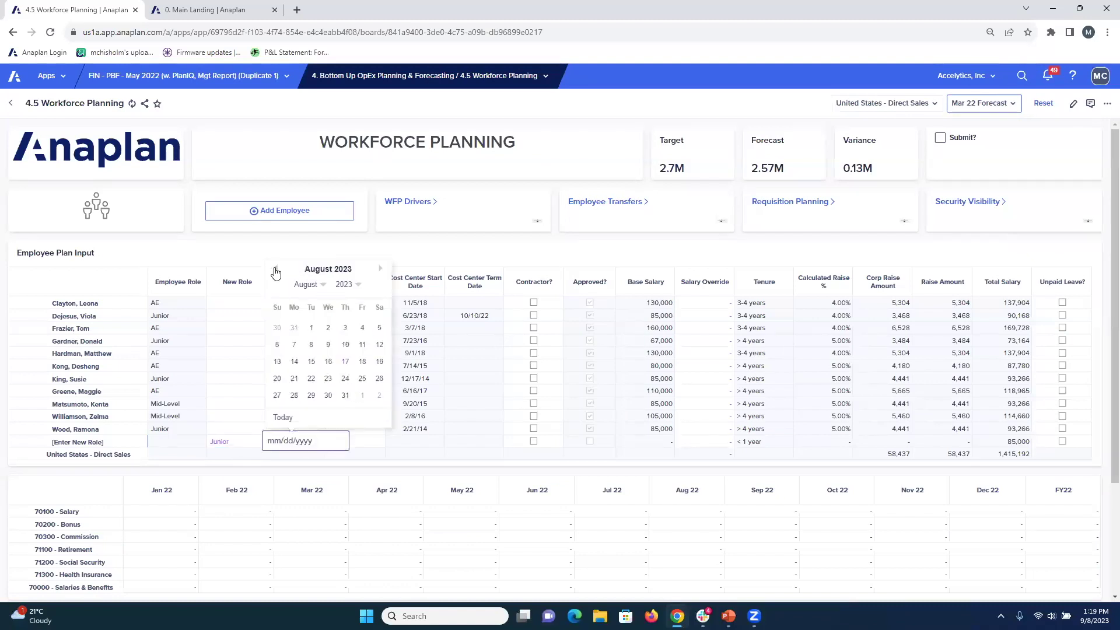
left_click(358, 285)
left_click(335, 366)
left_click(321, 285)
left_click(329, 382)
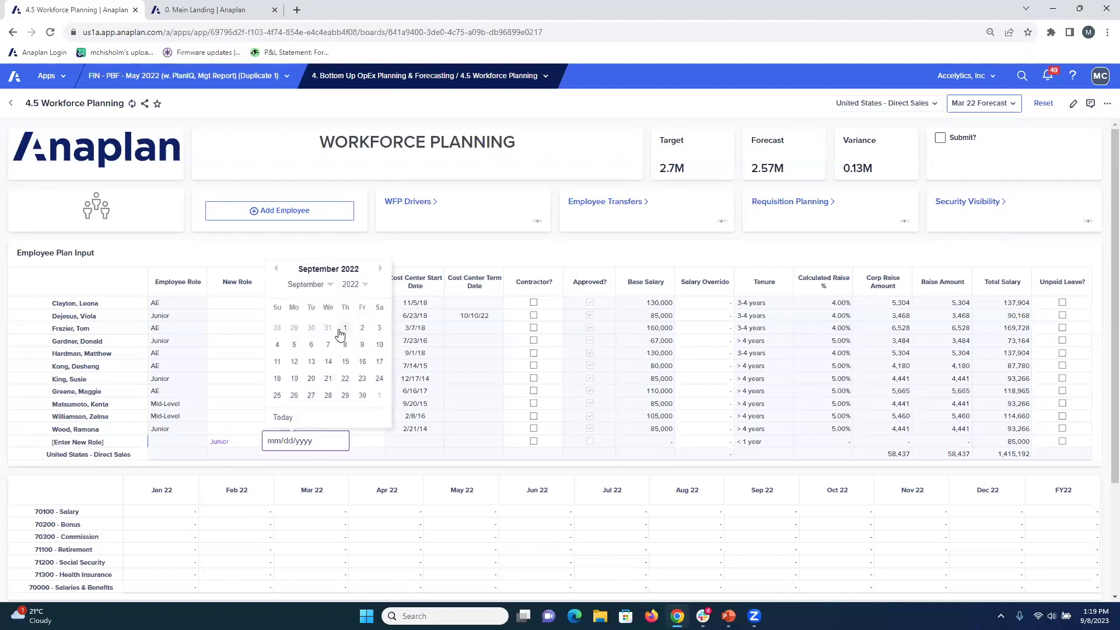
left_click(295, 345)
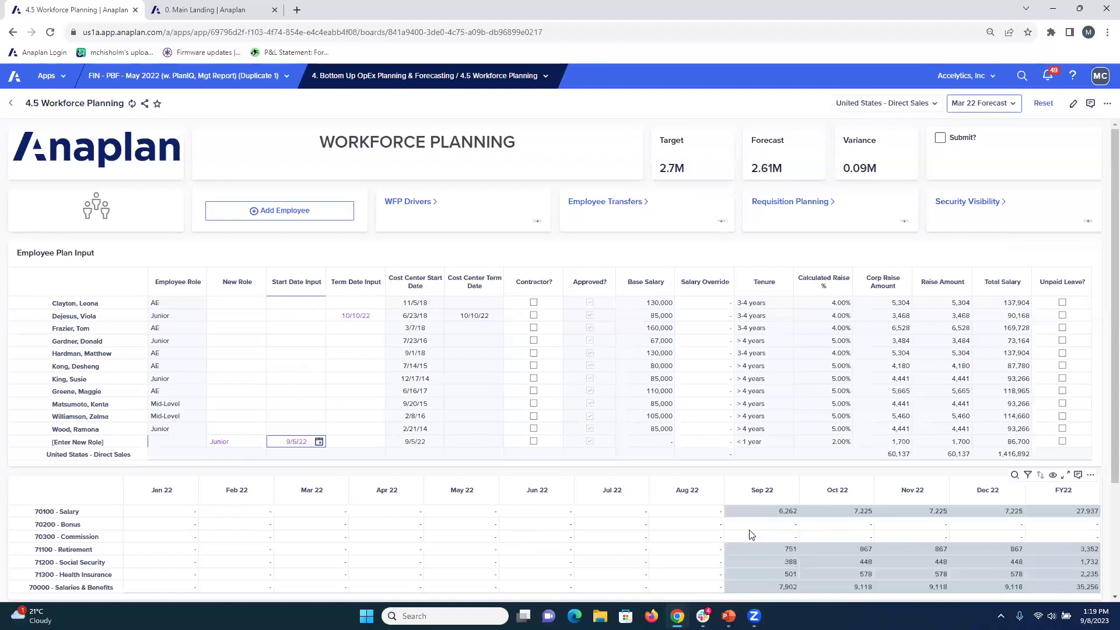
scroll(771, 531, "down", 1)
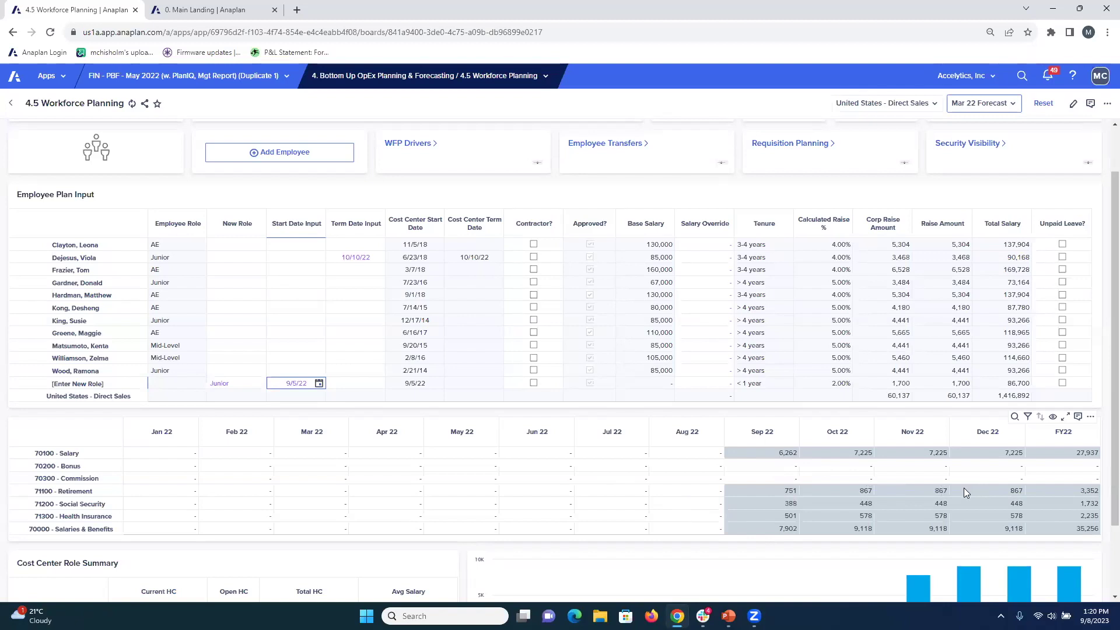
Step: Change the new Junior role's start date to 9/19/22 and move on to its Contractor setting
left_click(319, 383)
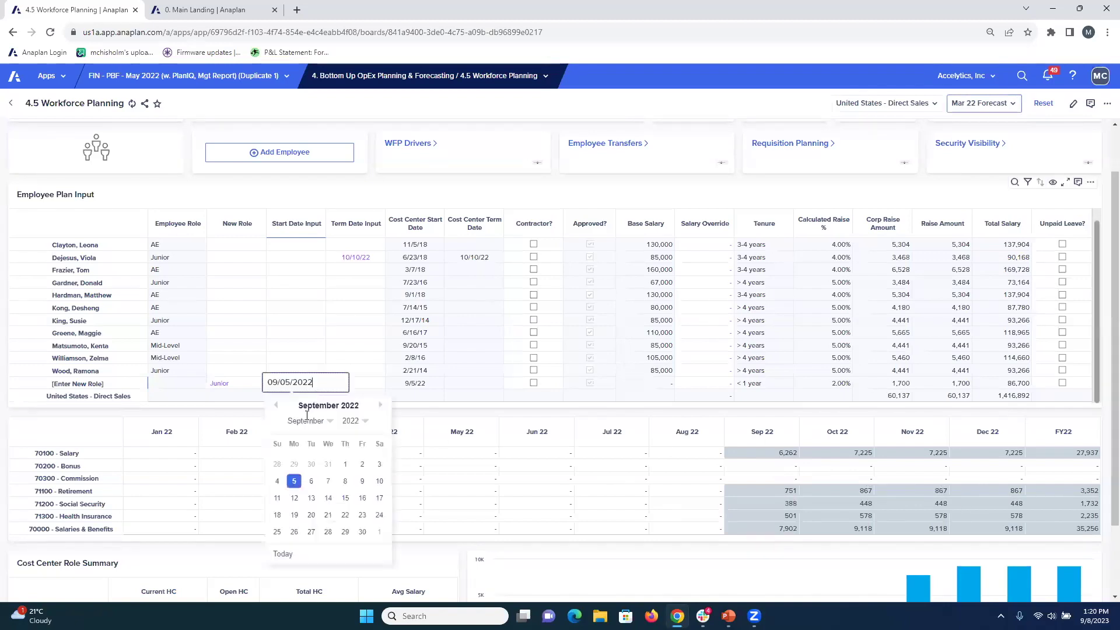
left_click(294, 515)
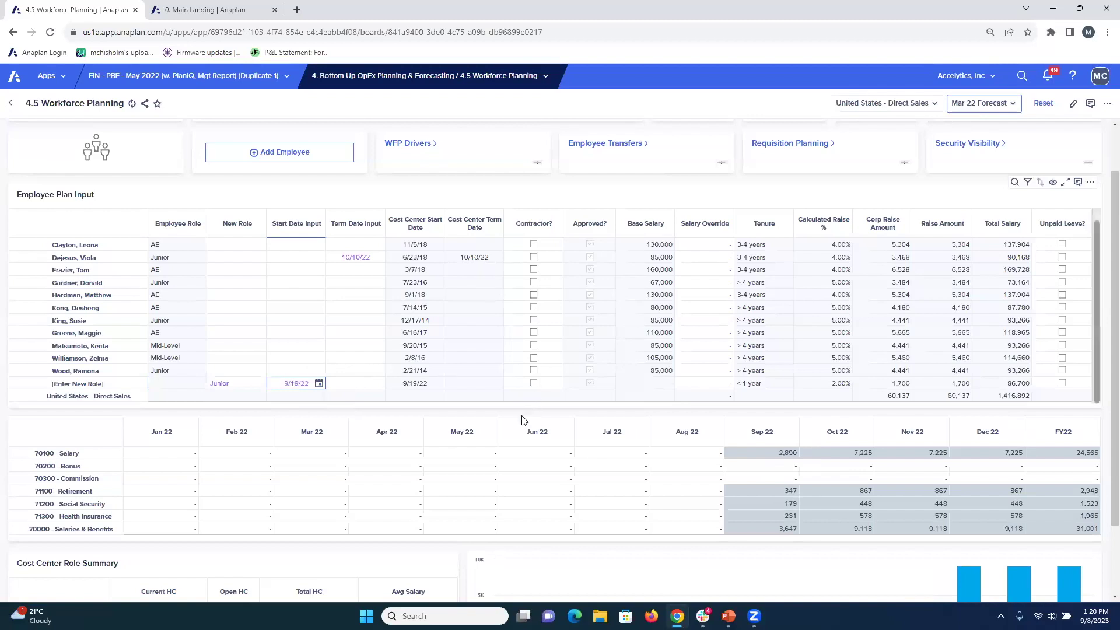
key("Tab")
key("Tab")
key("Tab")
key("Tab")
key("space")
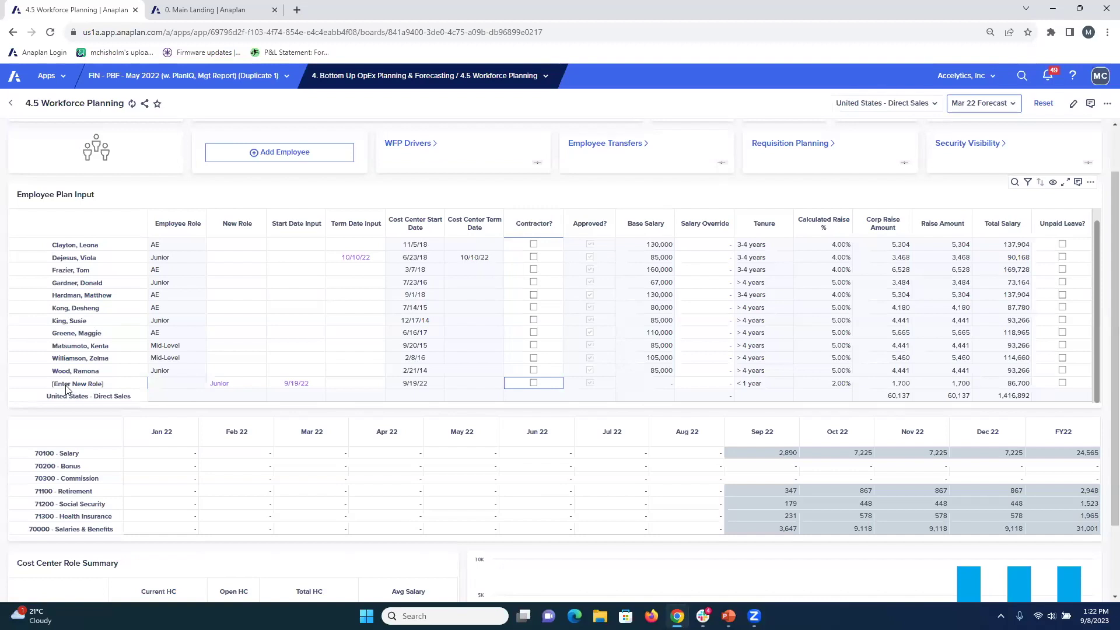
Step: Open the WFP Drivers, examine the role base salaries, annual raise bands and salary drivers, and return to Workforce Planning
left_click(425, 180)
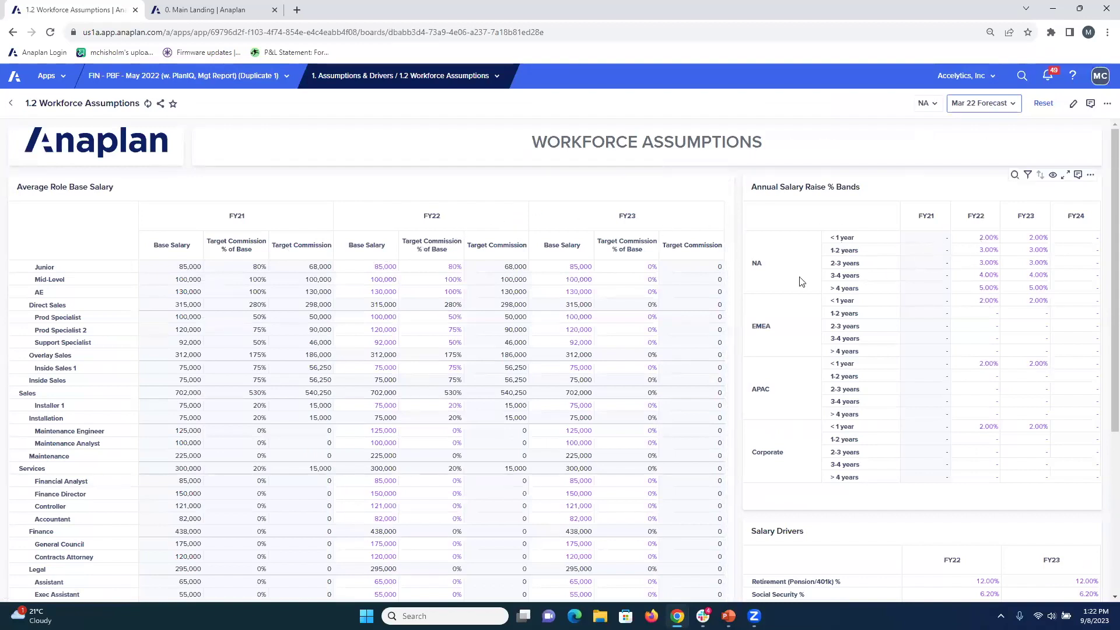
scroll(737, 294, "down", 5)
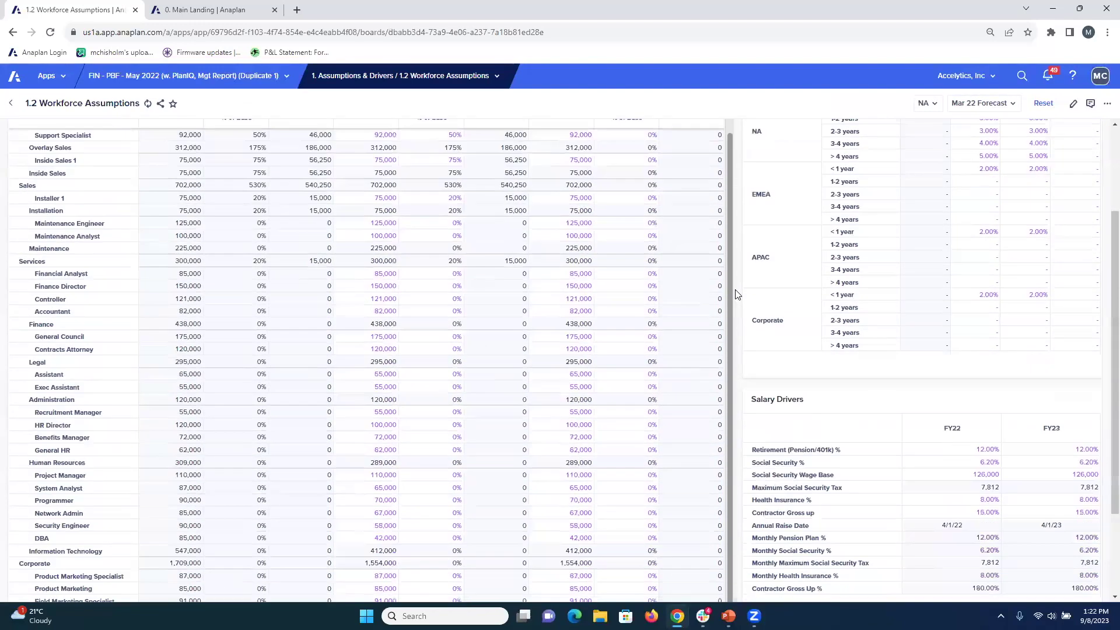
scroll(737, 295, "down", 2)
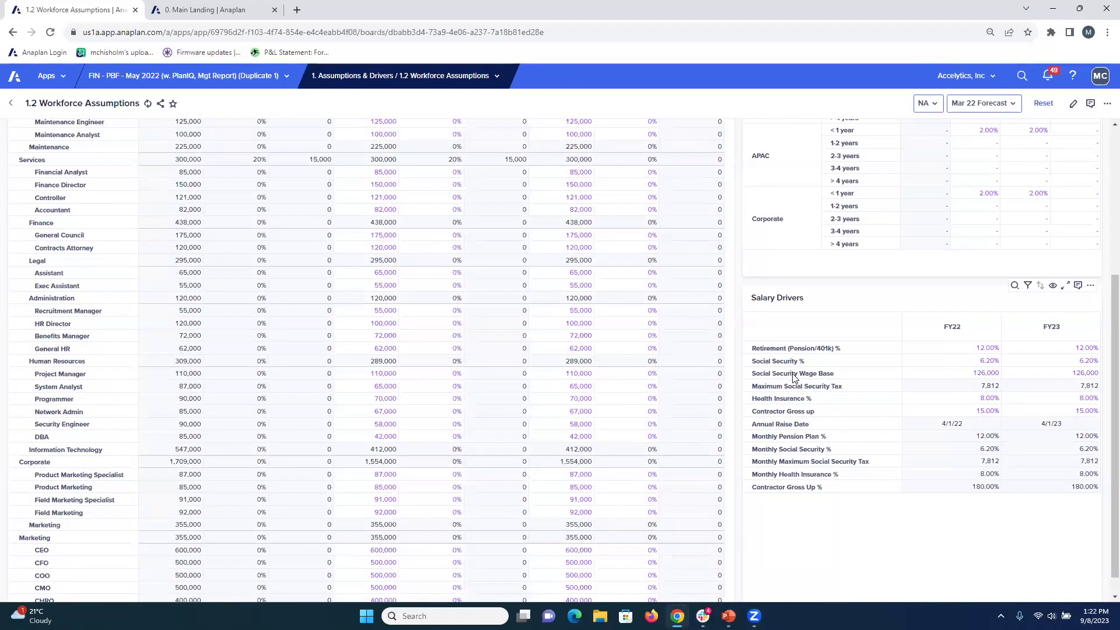
scroll(838, 334, "up", 3)
scroll(838, 333, "up", 1)
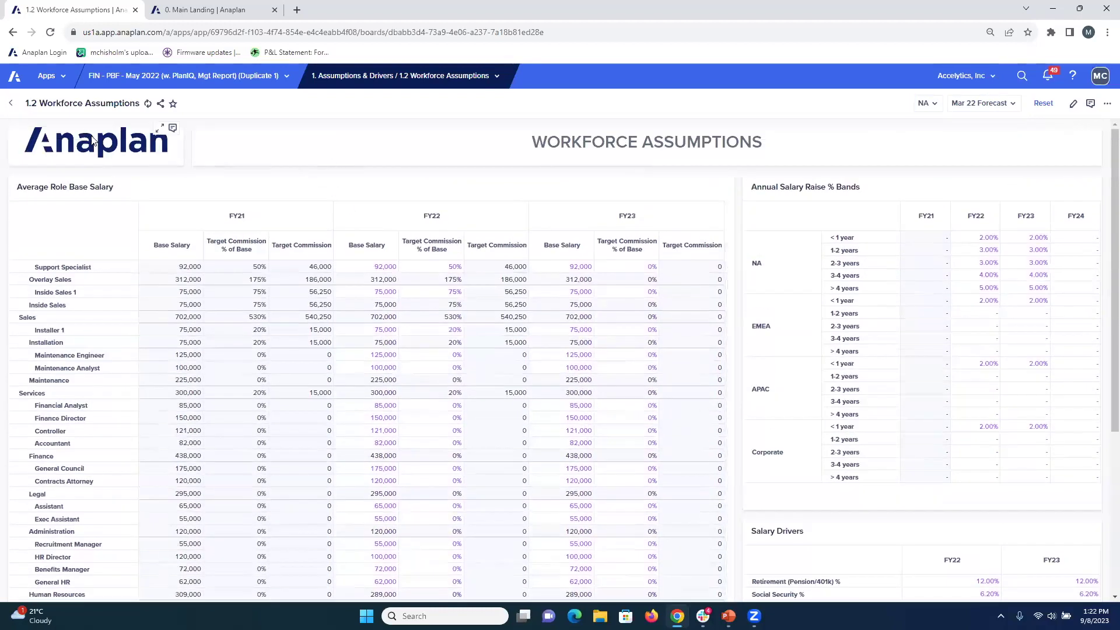
left_click(34, 115)
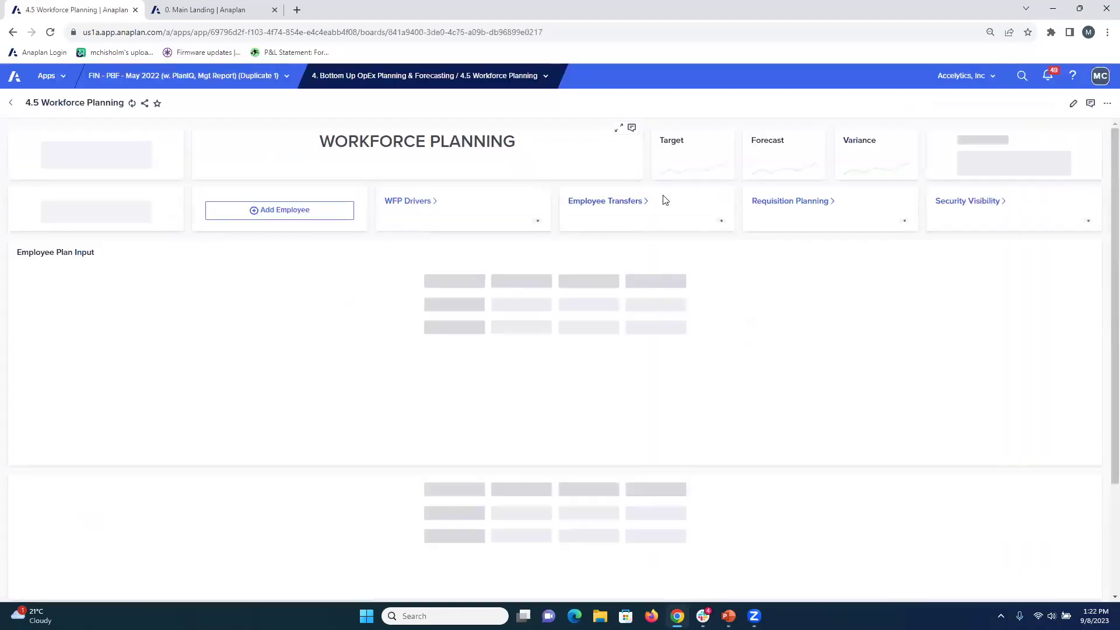
Step: Open Requisition Planning and view the available position types for POS 123 without changing its type
left_click(778, 205)
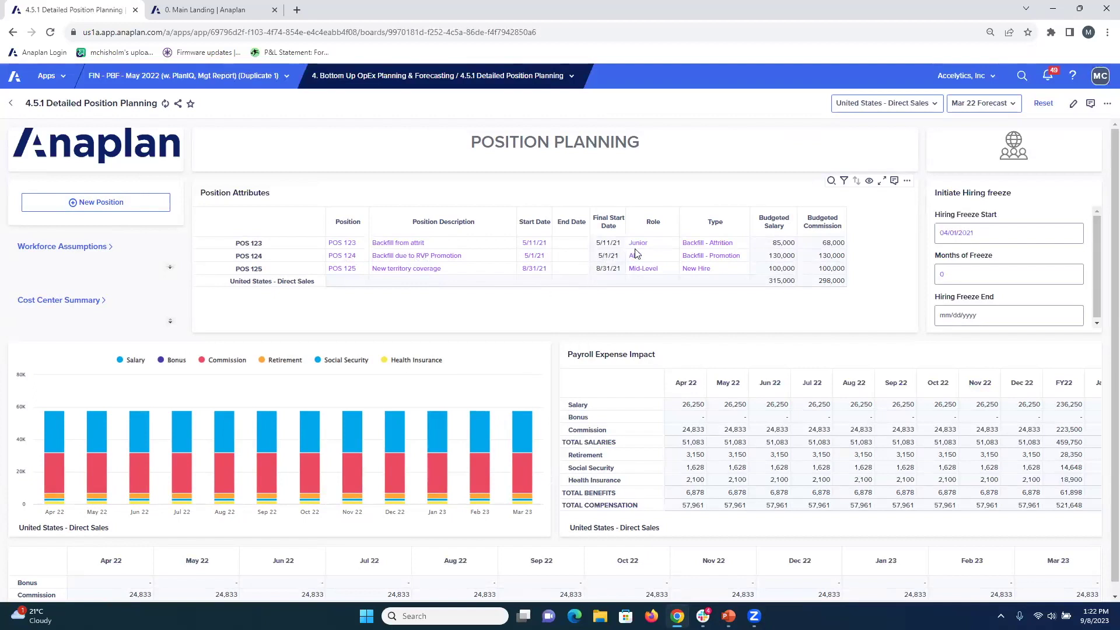
left_click(729, 245)
left_click(747, 244)
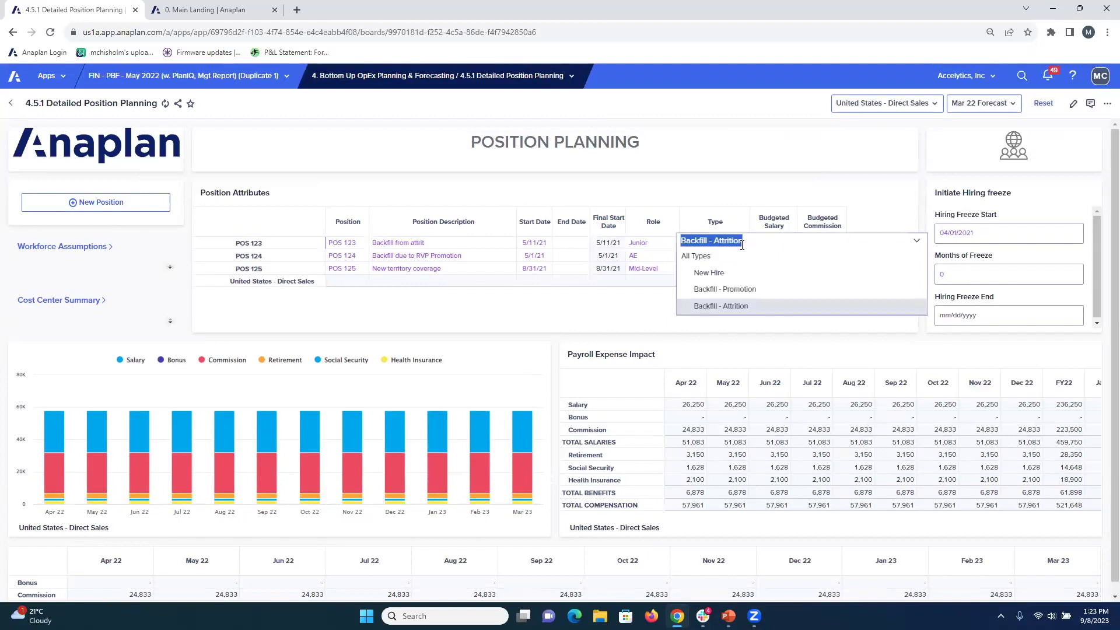
left_click(719, 194)
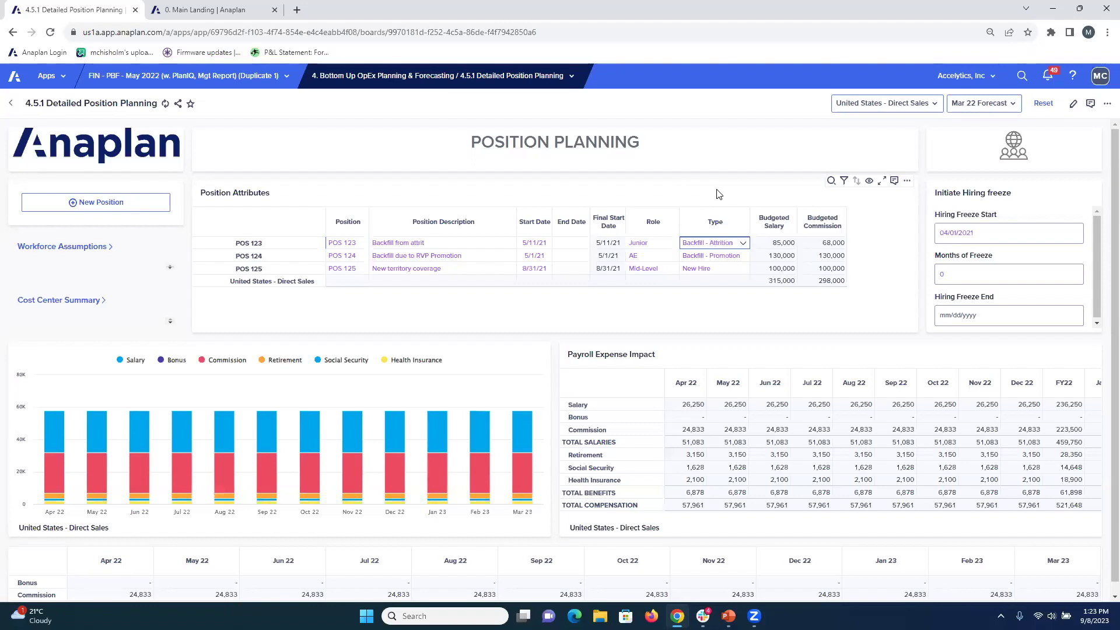
Step: Switch to the Human Resource Planning model and open the 2. Top Down Planning - Corporate HR page
left_click(205, 10)
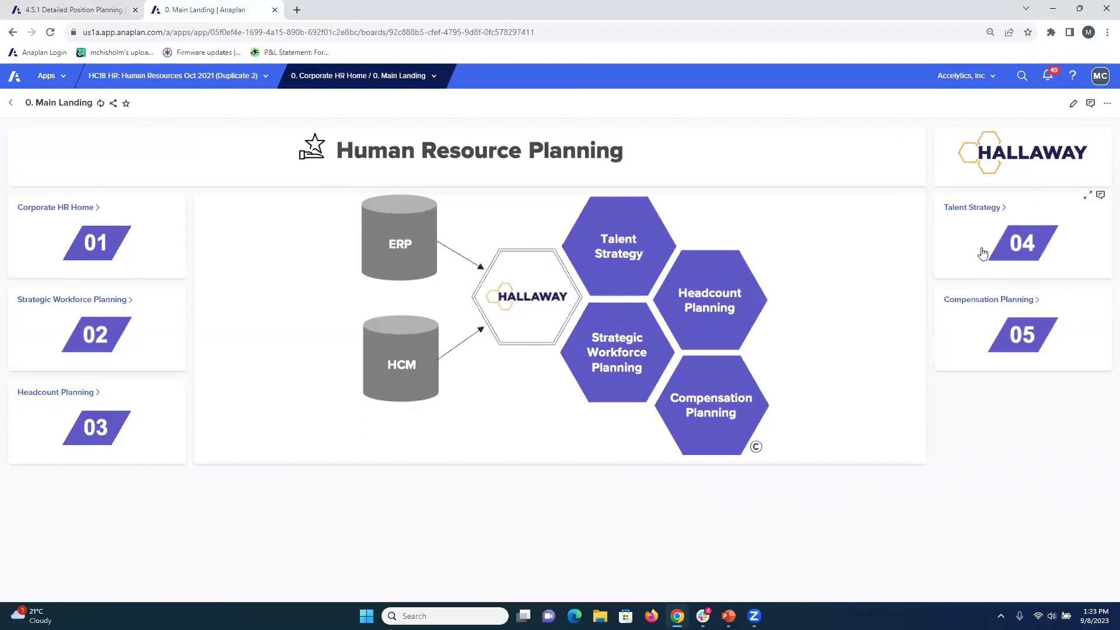
left_click(374, 81)
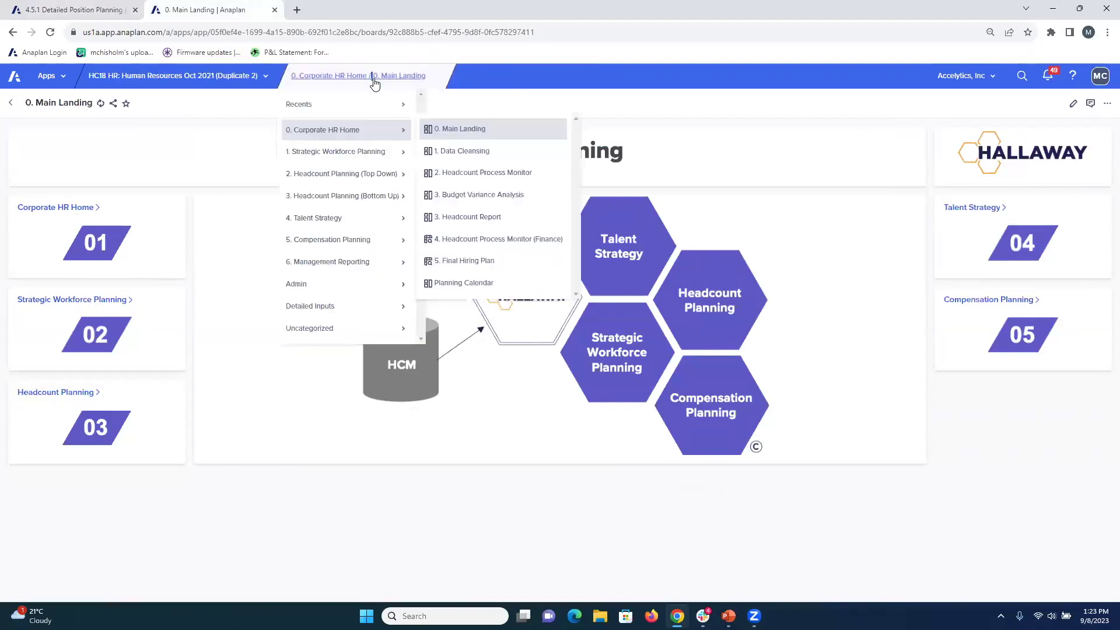
left_click(366, 174)
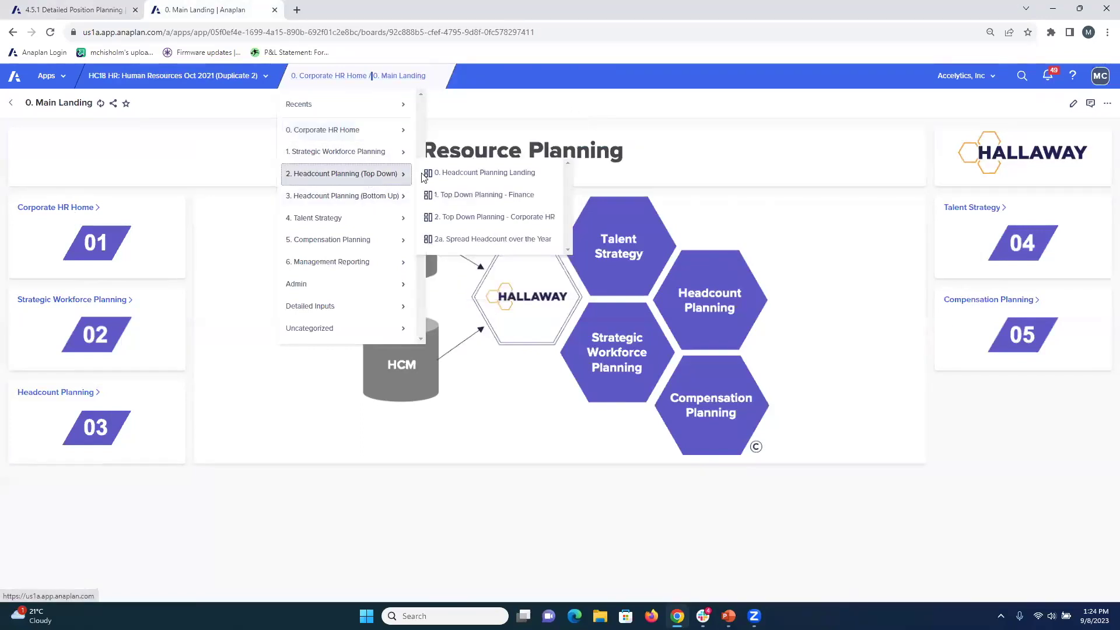
left_click(479, 217)
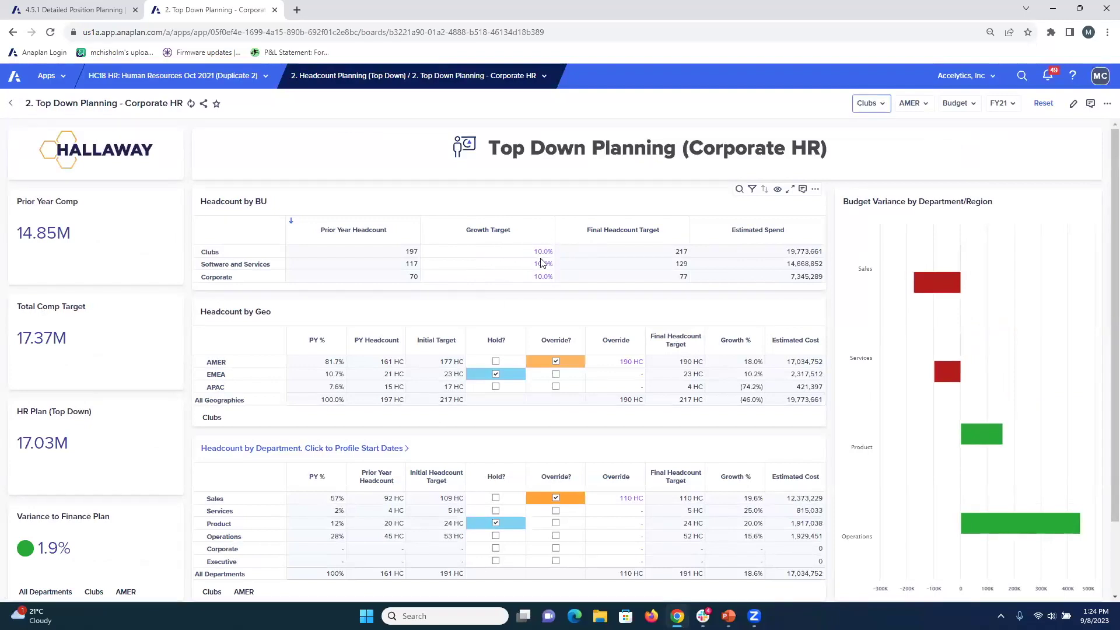
Step: Select the Clubs business unit in Headcount by BU, and open the 6. Operations Capacity Planning page
left_click(223, 254)
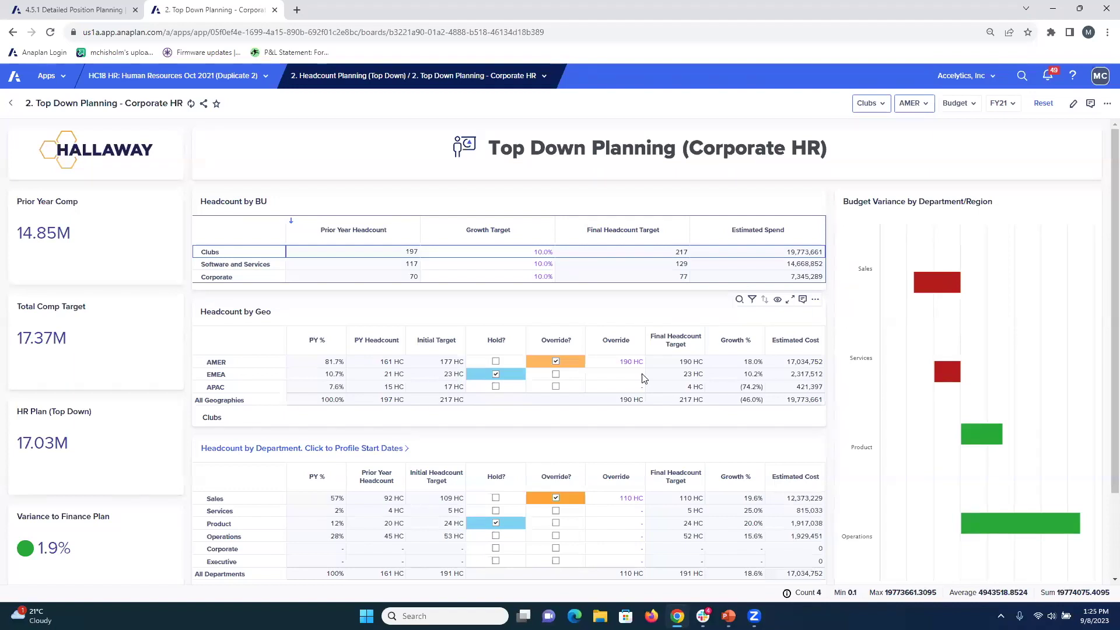
left_click(437, 75)
mouse_move(366, 202)
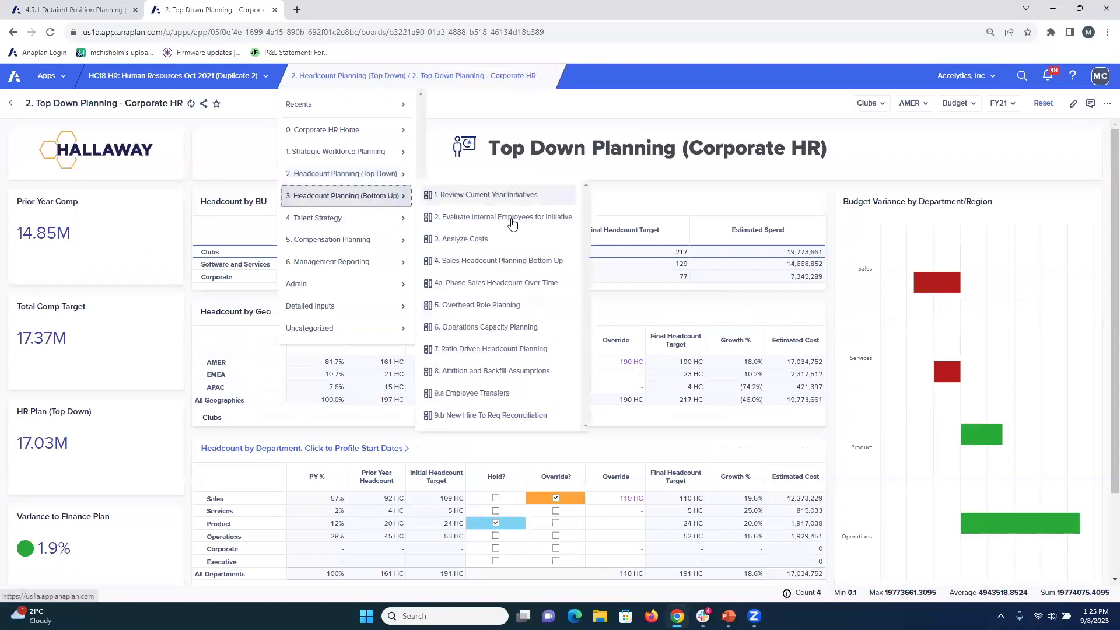
left_click(486, 330)
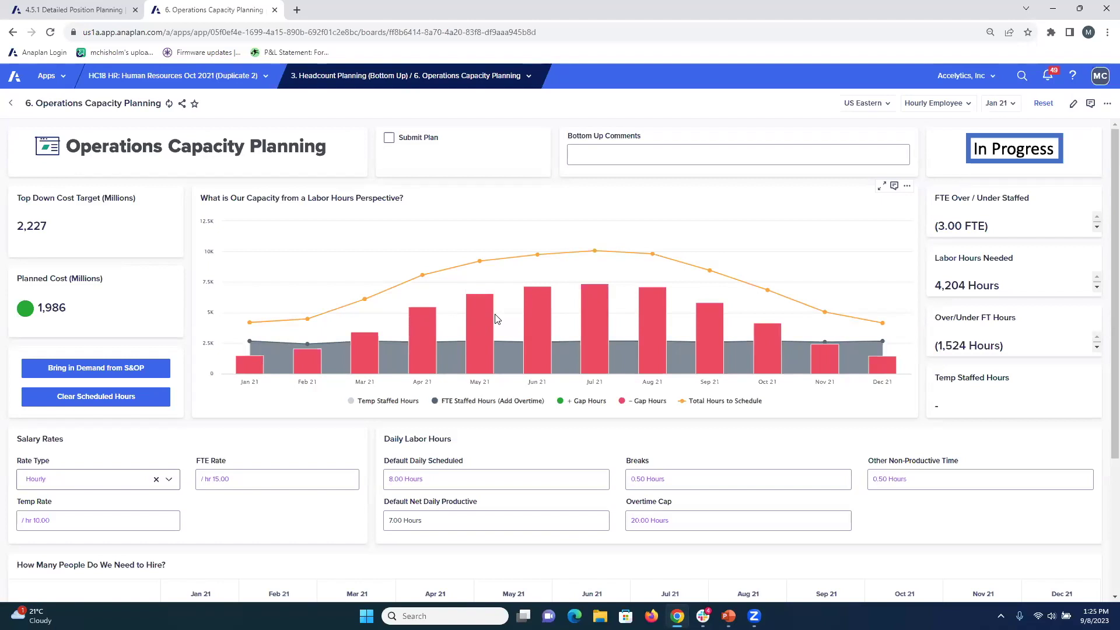
Step: Set the FTE Hiring Plan to 3 FTE for Jan 21 and 5 FTE for Feb 21
scroll(68, 440, "down", 1)
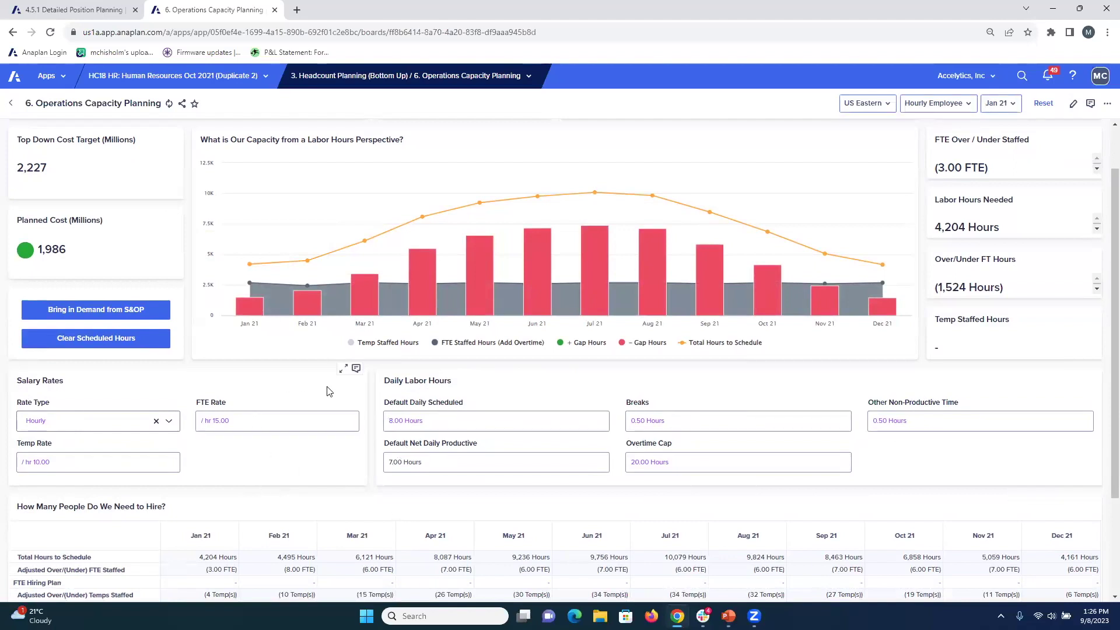
scroll(375, 375, "down", 1)
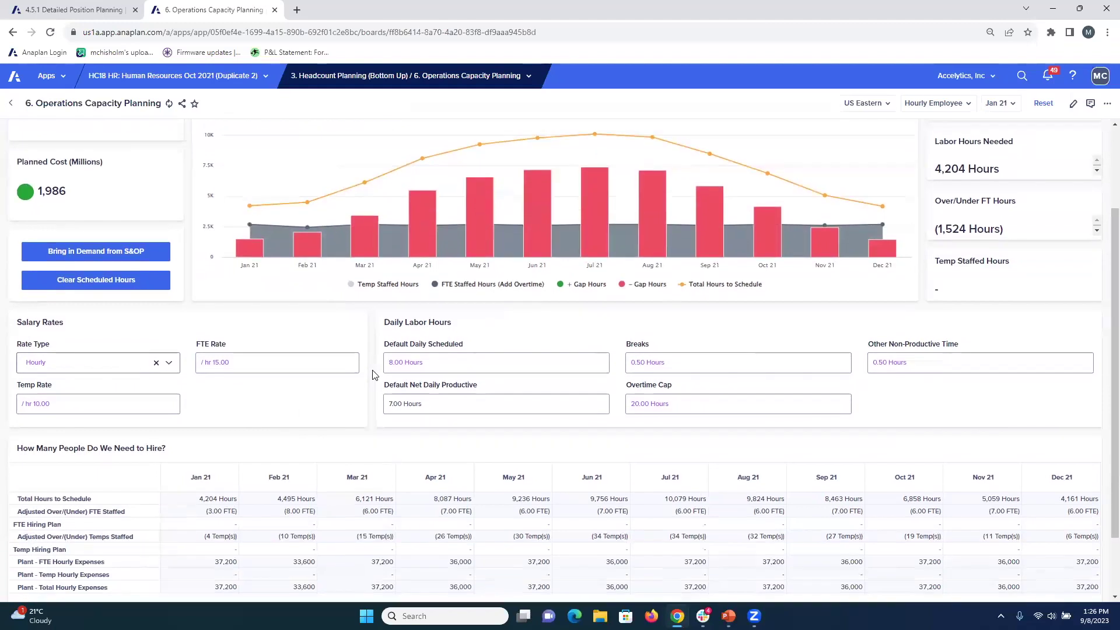
scroll(375, 375, "down", 1)
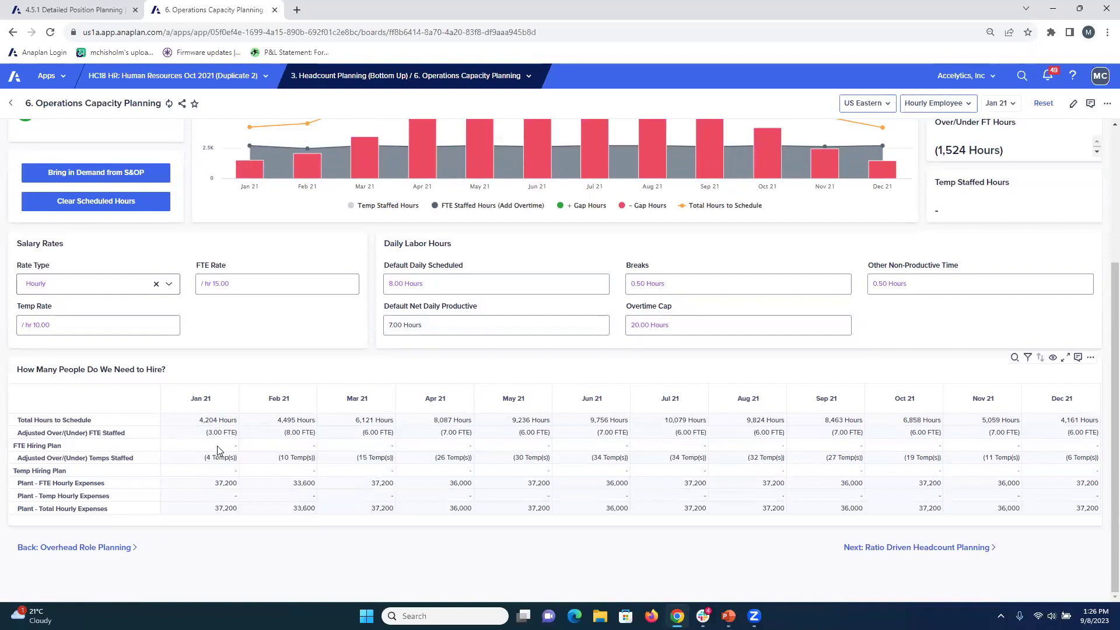
left_click(219, 447)
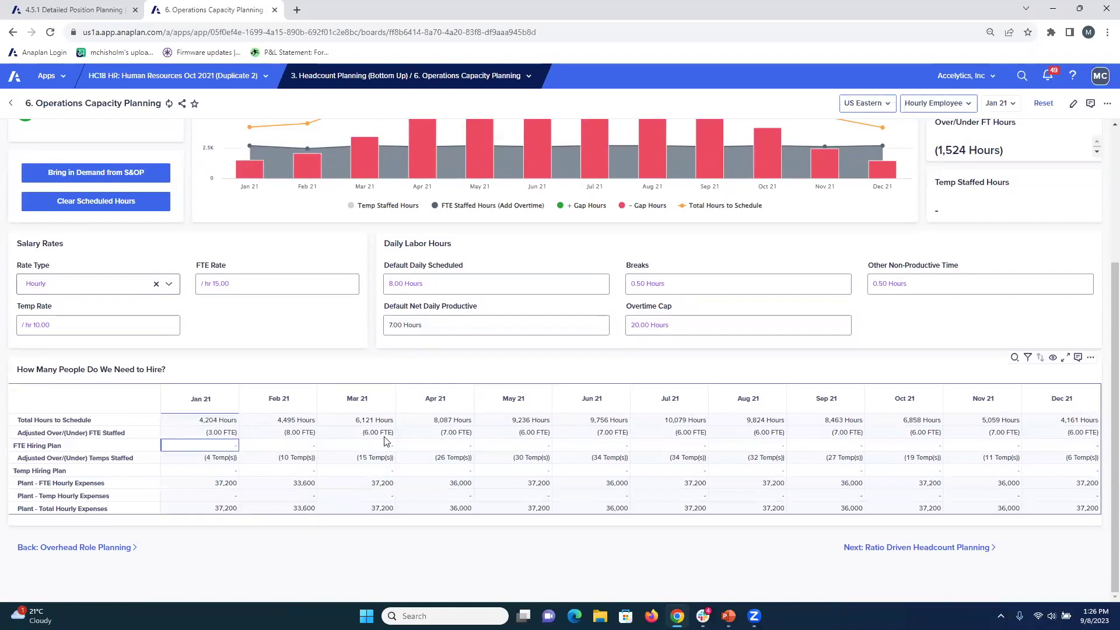
scroll(385, 442, "up", 1)
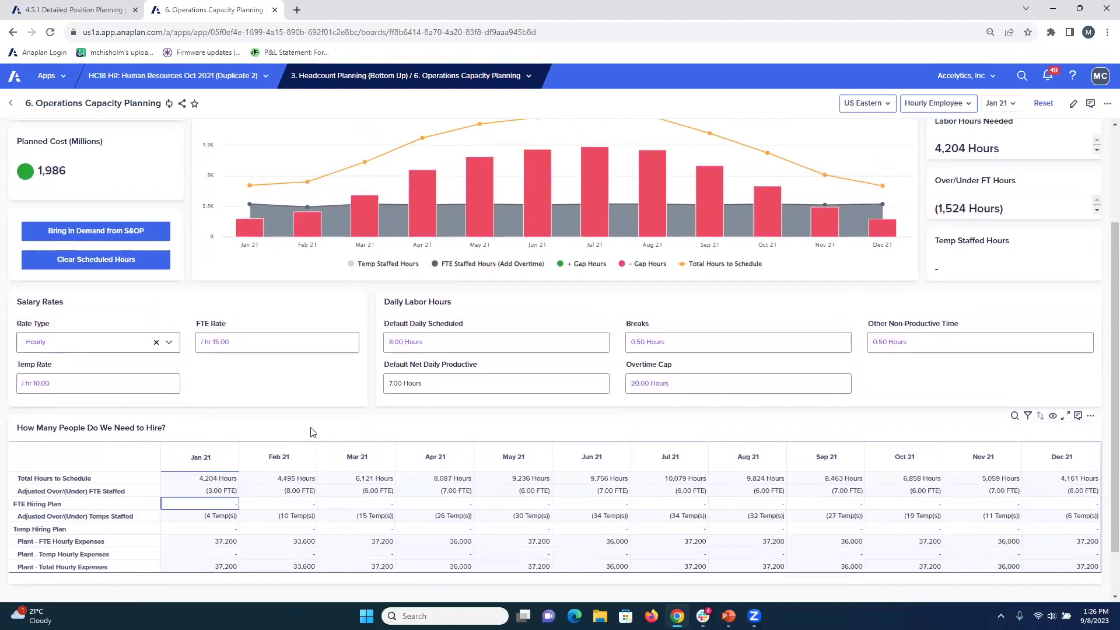
type("3")
key("Return")
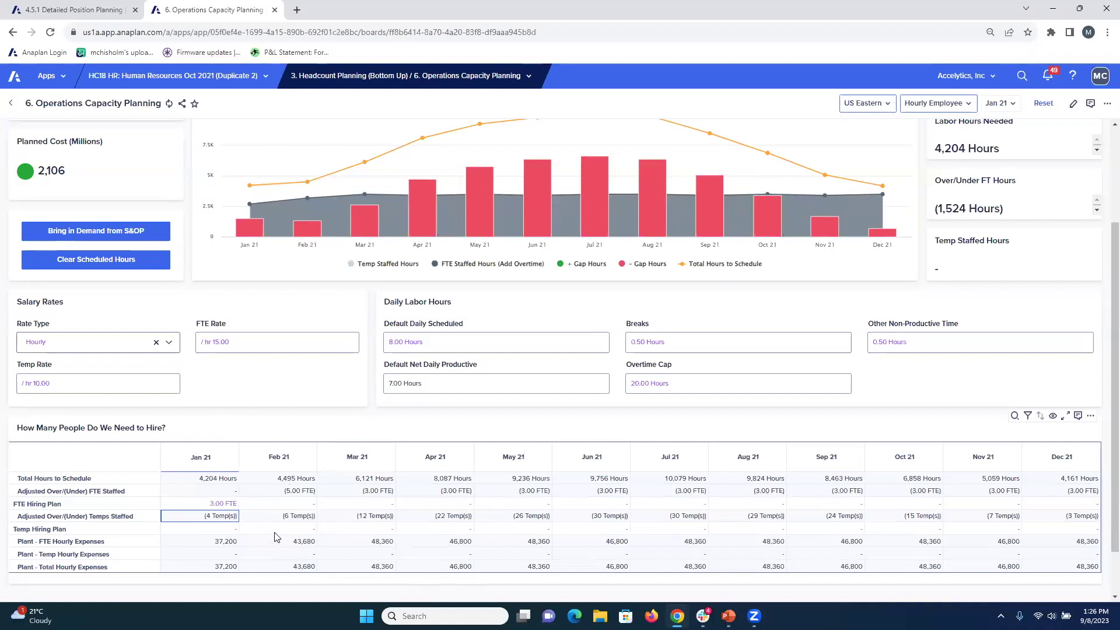
left_click(301, 506)
key("Down")
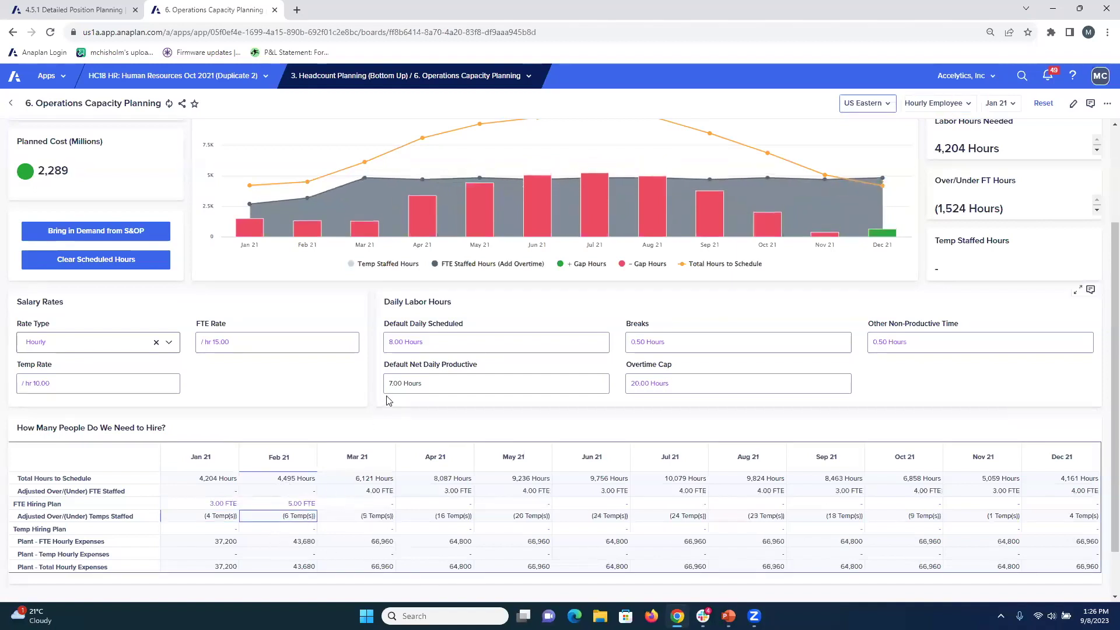
Step: Check the updated labor capacity chart, and set the Temp Hiring Plan for Jan 21 to 4 temps
scroll(101, 222, "up", 2)
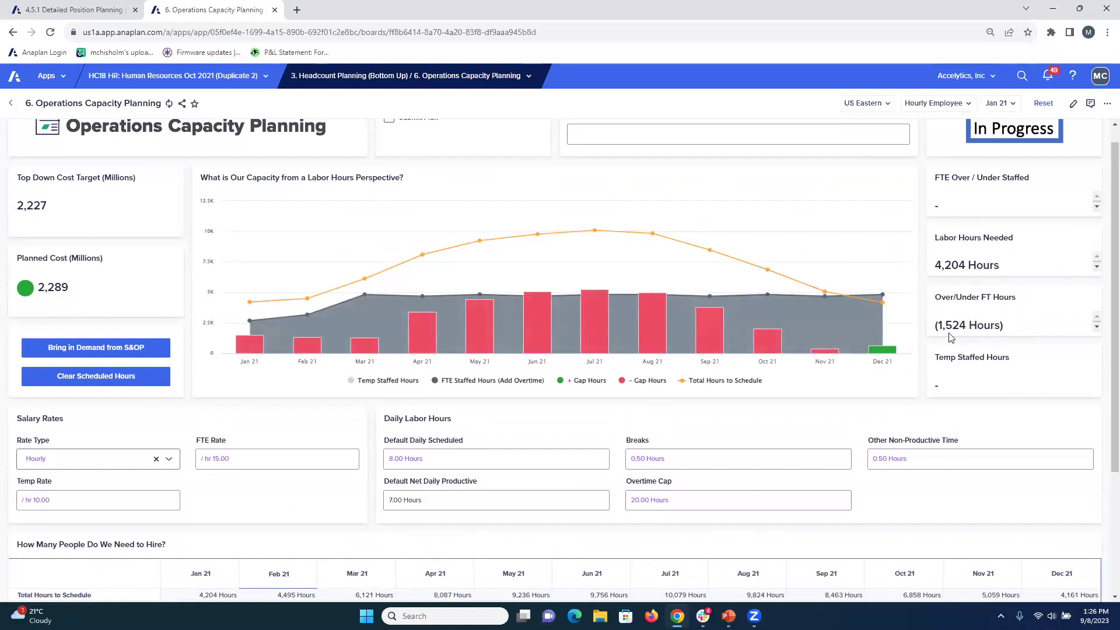
scroll(928, 324, "down", 2)
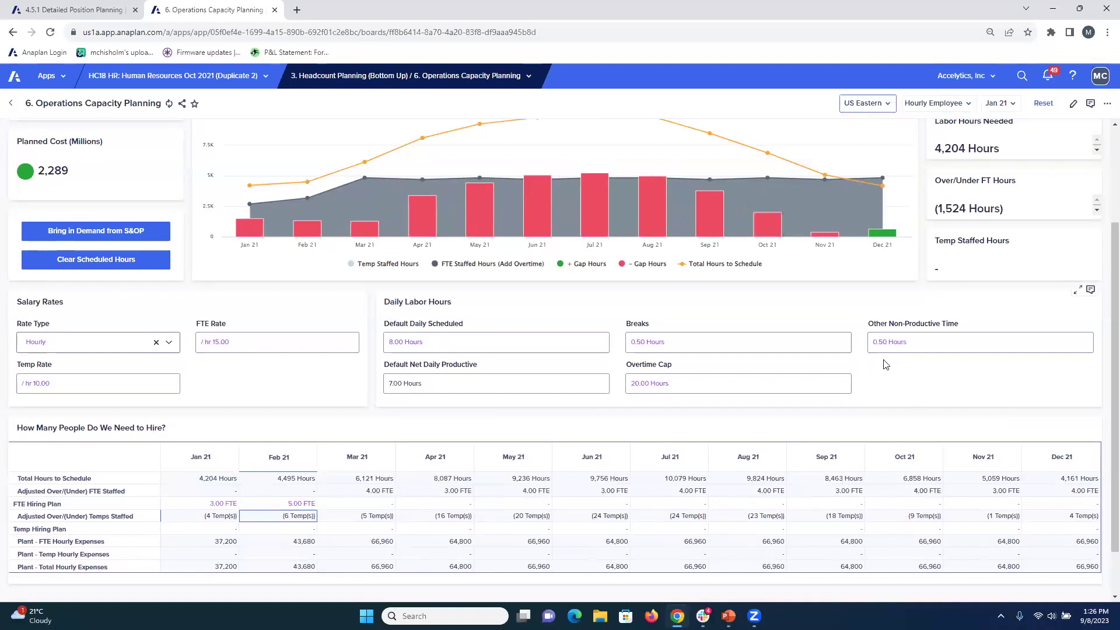
mouse_move(883, 223)
scroll(620, 326, "up", 1)
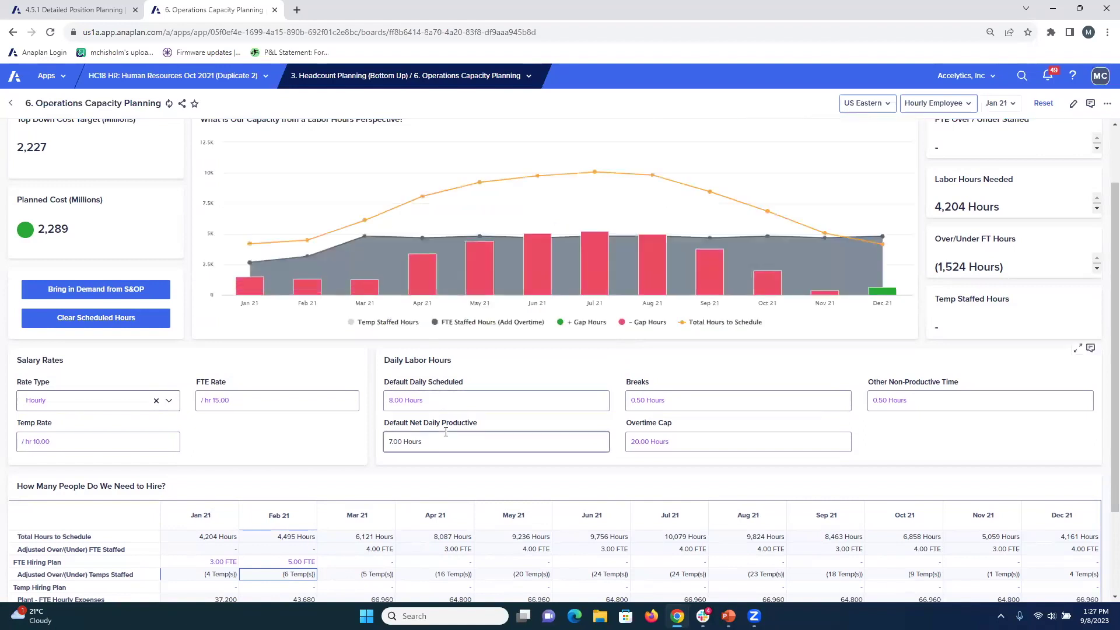
scroll(447, 430, "down", 1)
scroll(447, 430, "down", 1)
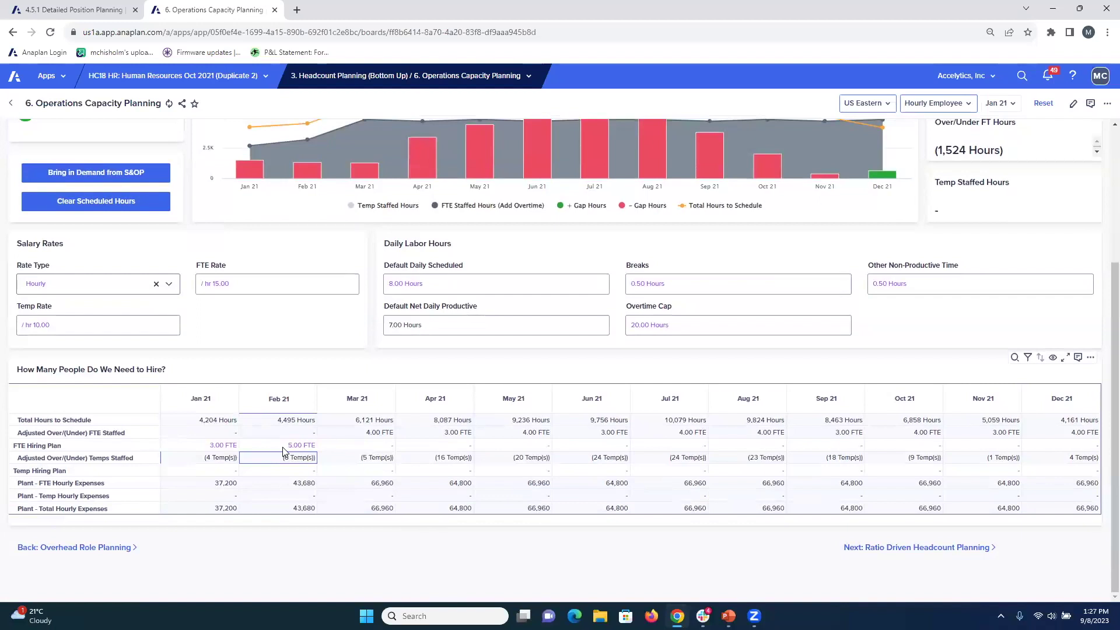
left_click(227, 474)
type("4")
key("Return")
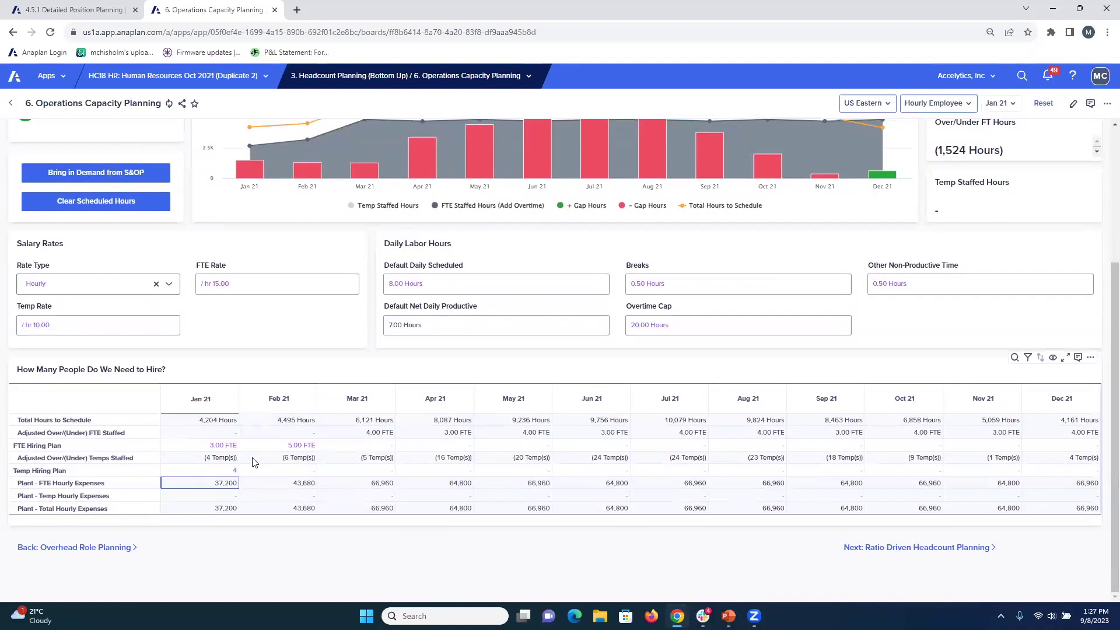
Step: Review the capacity chart and planned cost against the top-down target, and open the 7. Ratio Driven Headcount Planning page
scroll(315, 372, "up", 2)
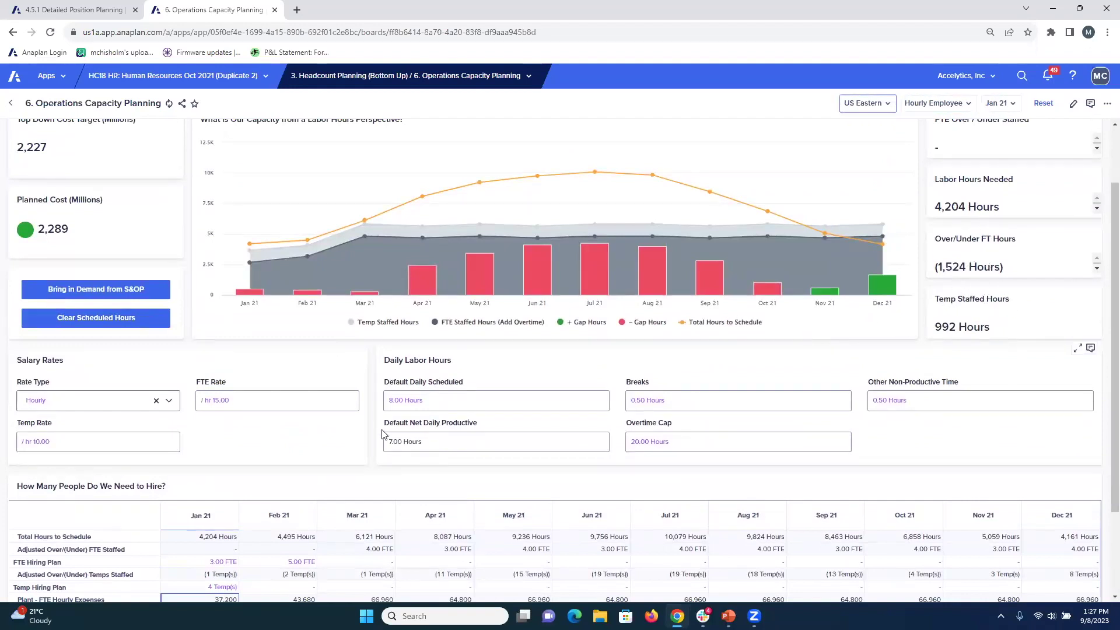
scroll(50, 253, "up", 1)
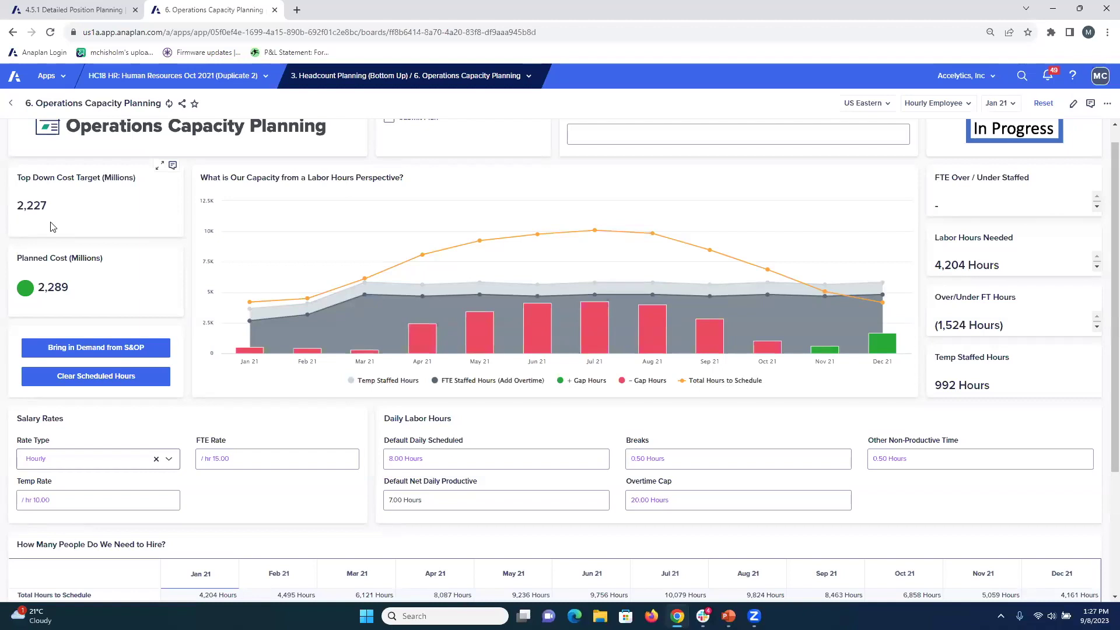
scroll(445, 210, "up", 1)
mouse_move(485, 248)
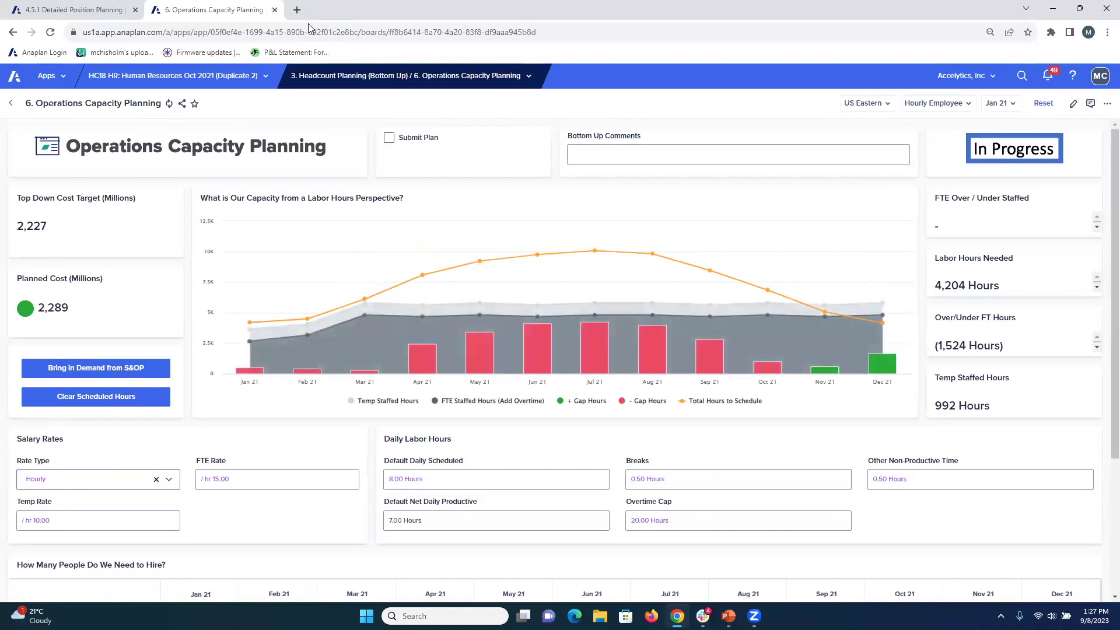
left_click(390, 77)
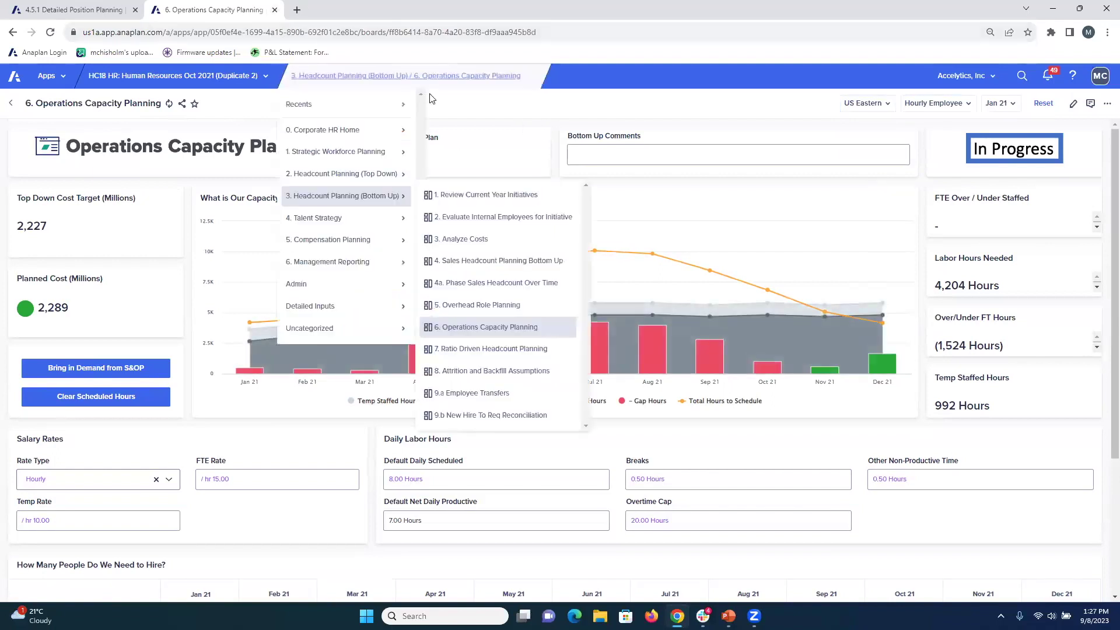
left_click(496, 348)
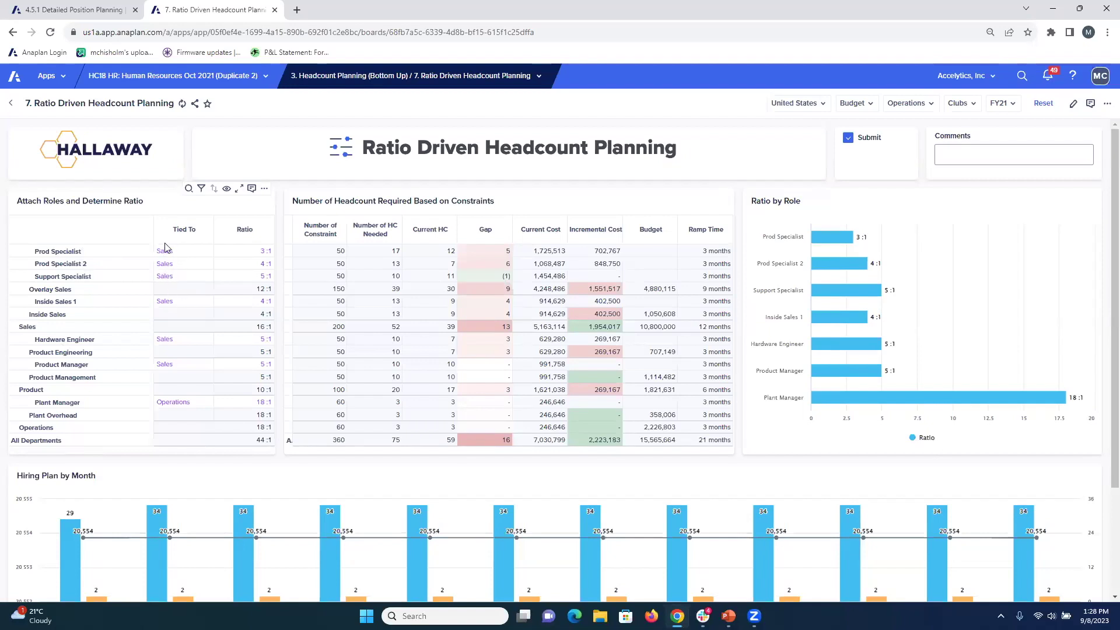
Step: Set the Prod Specialist ratio to 4:1 against Sales and review the Hiring Plan by Month
left_click(250, 251)
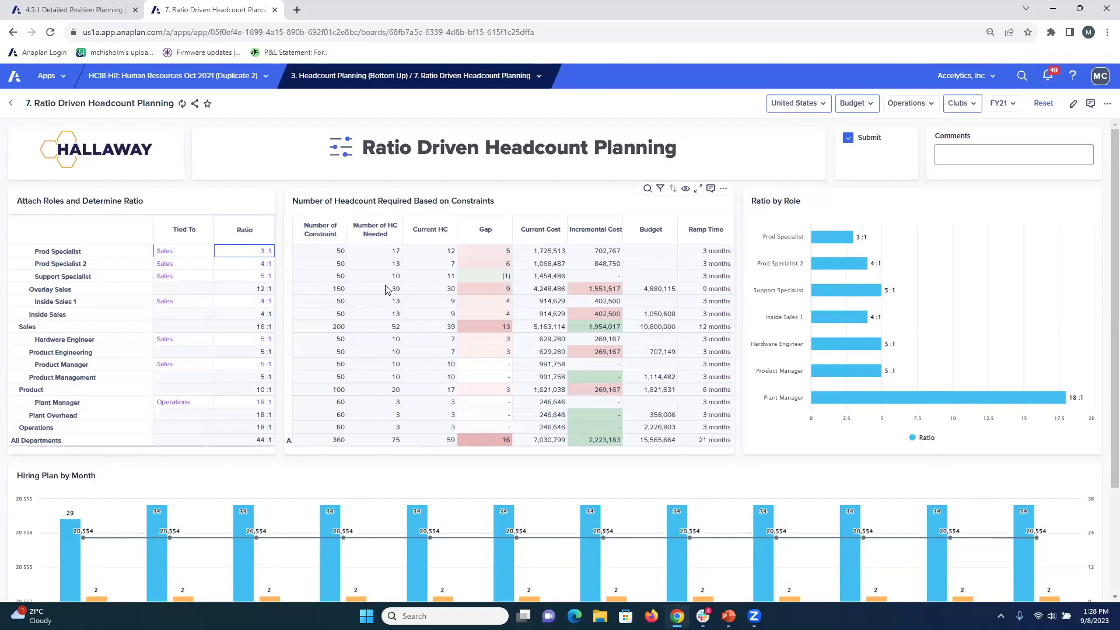
type("4")
key("Return")
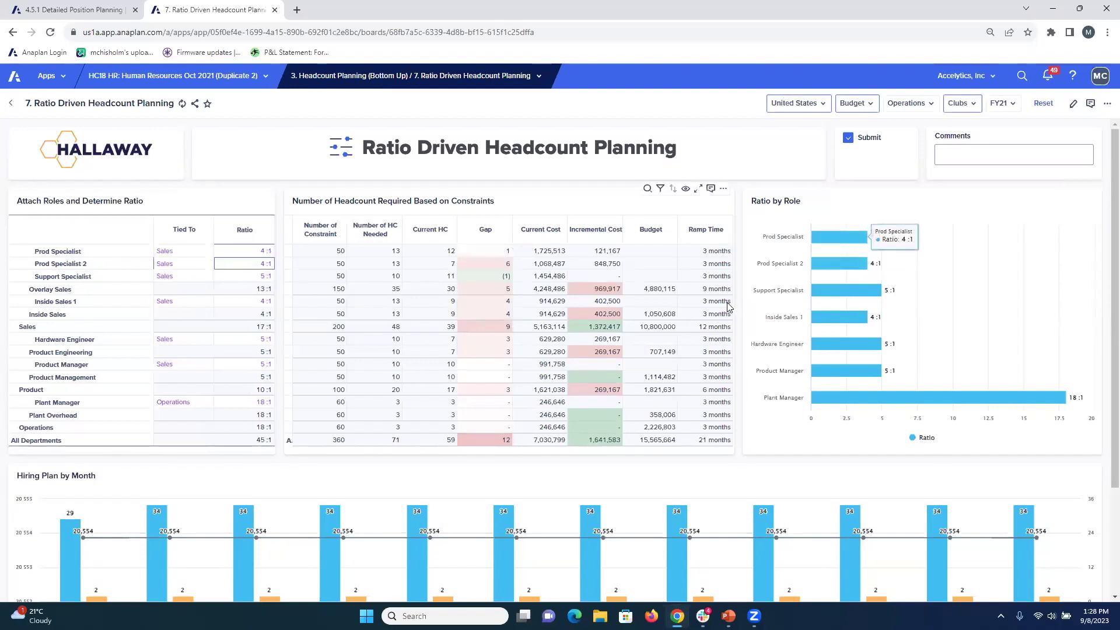
scroll(729, 308, "down", 2)
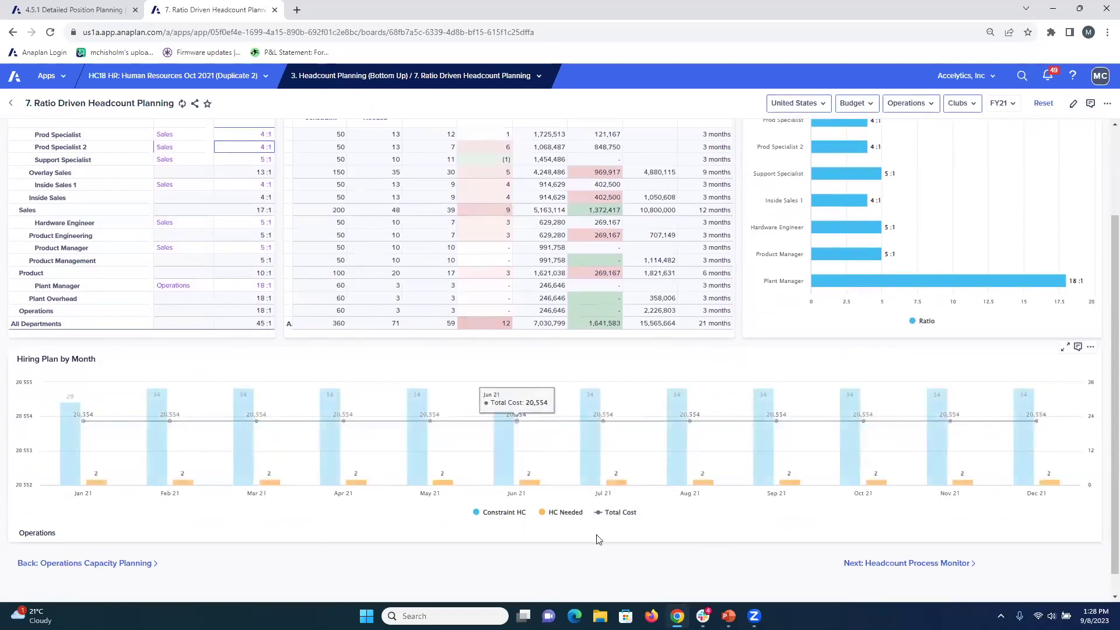
scroll(597, 539, "up", 1)
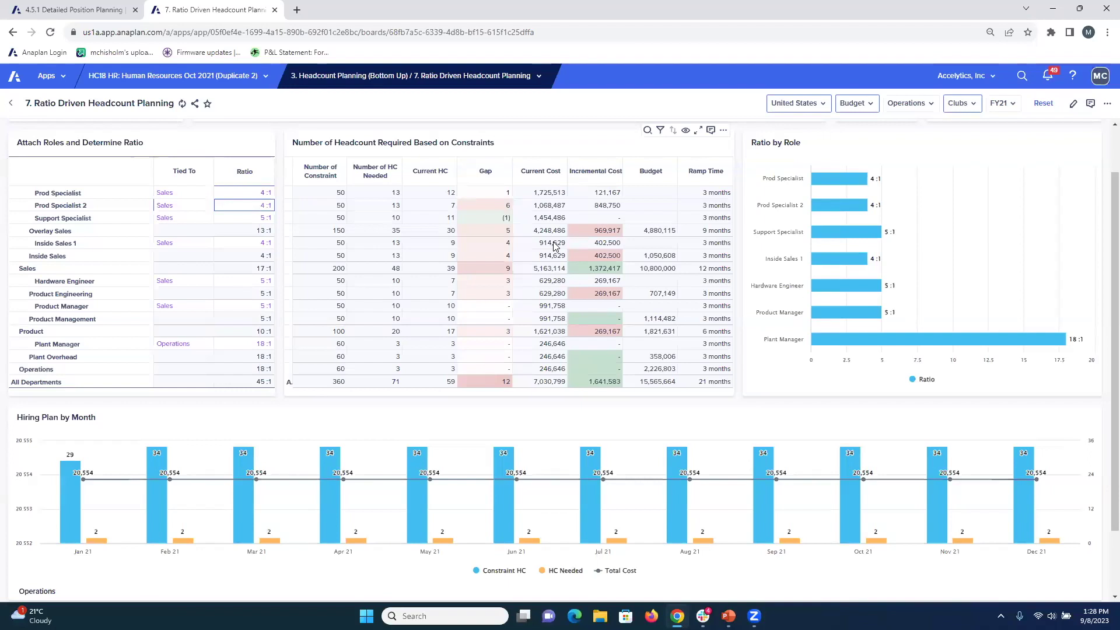
Step: Go through the Corporate HR main landing page to Strategic Workforce Planning and open Forecast Demand for Critical Roles
left_click(334, 80)
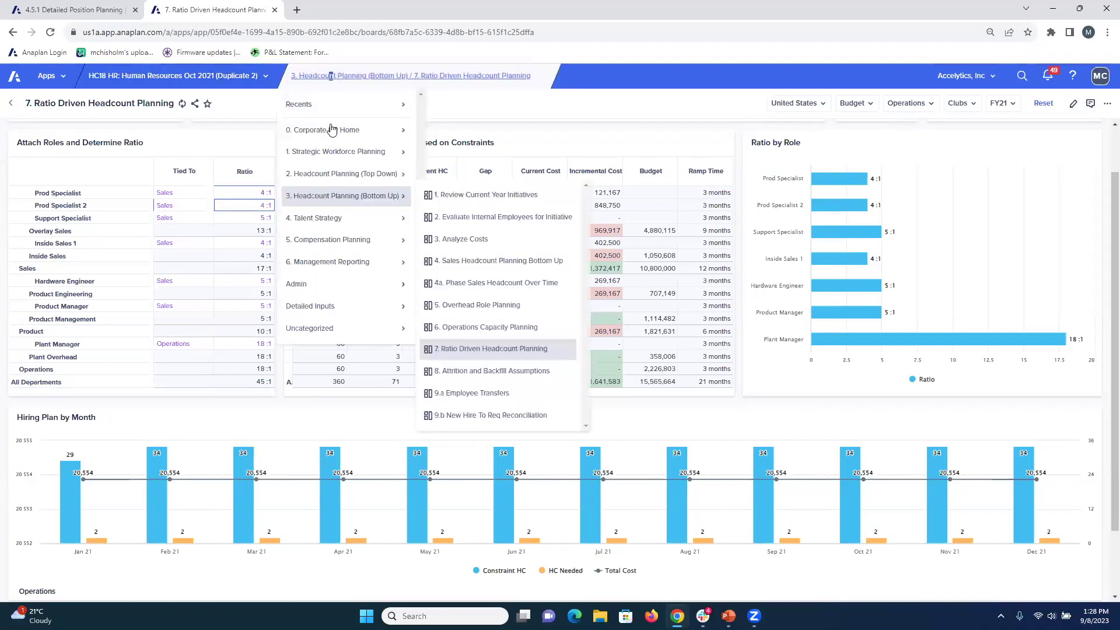
mouse_move(385, 130)
left_click(449, 129)
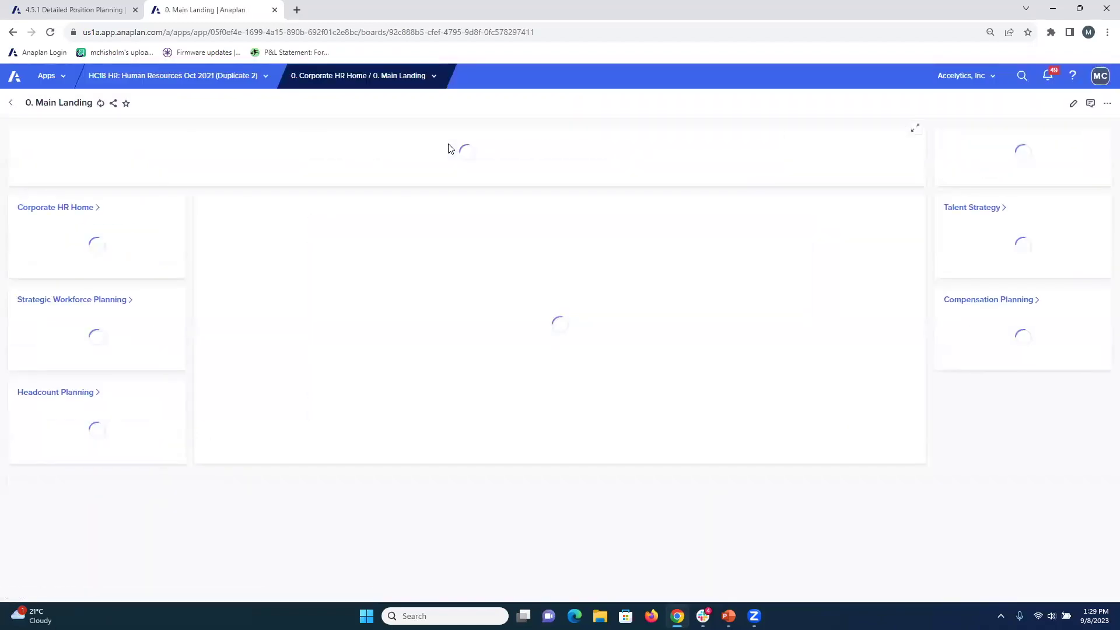
left_click(104, 306)
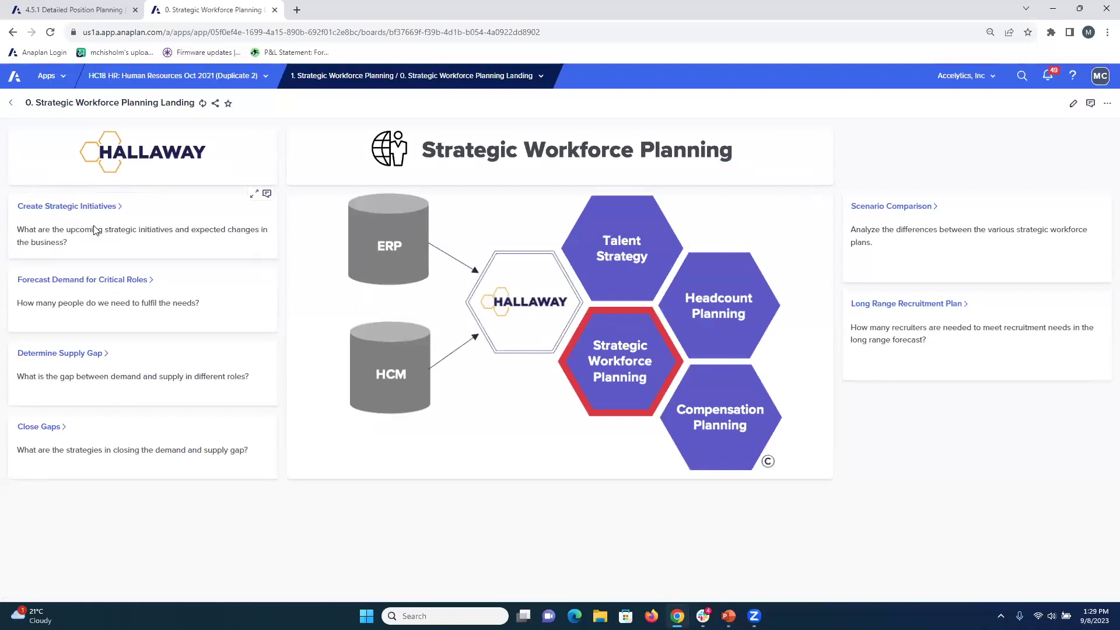
left_click(102, 283)
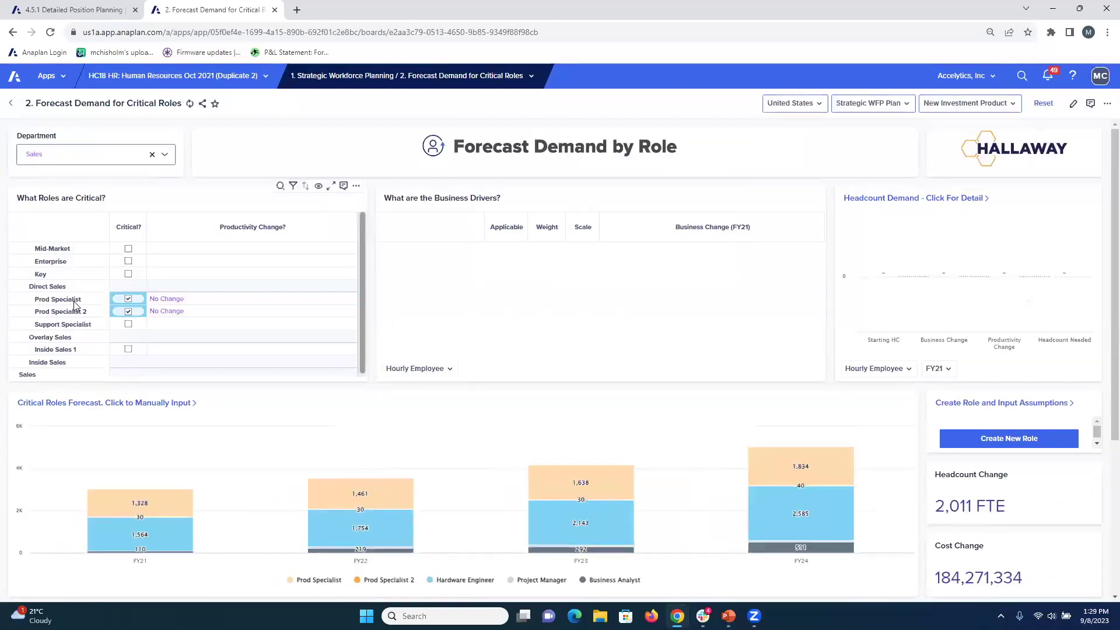
Step: For the Prod Specialist role, set the Product Categories driver weight to 20% and Revenue to 55%, and review the critical roles forecast
left_click(77, 301)
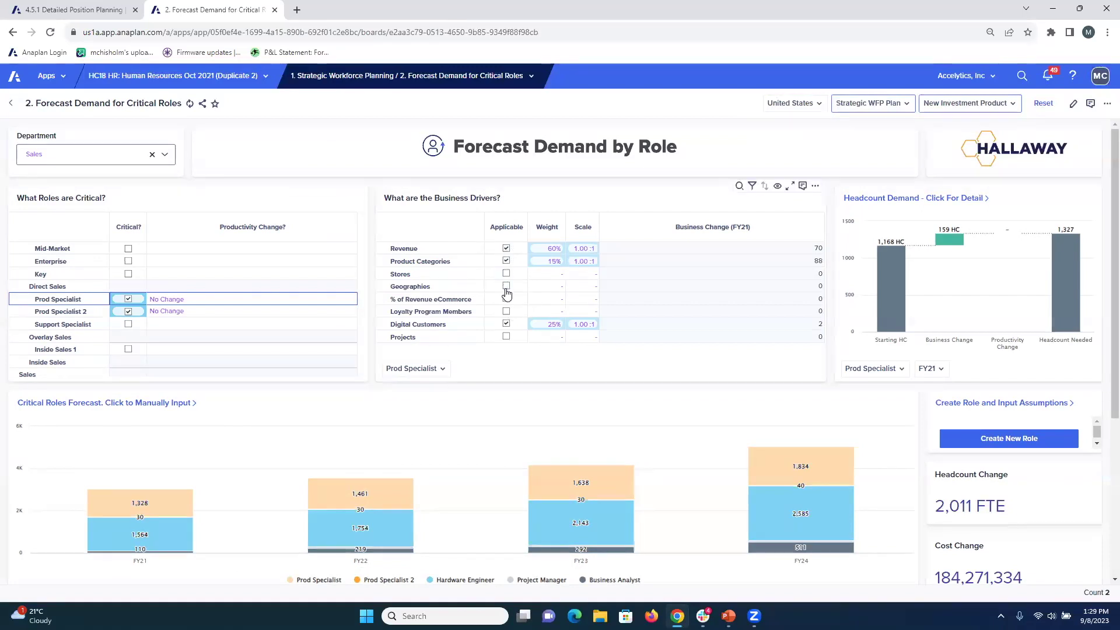
left_click(550, 264)
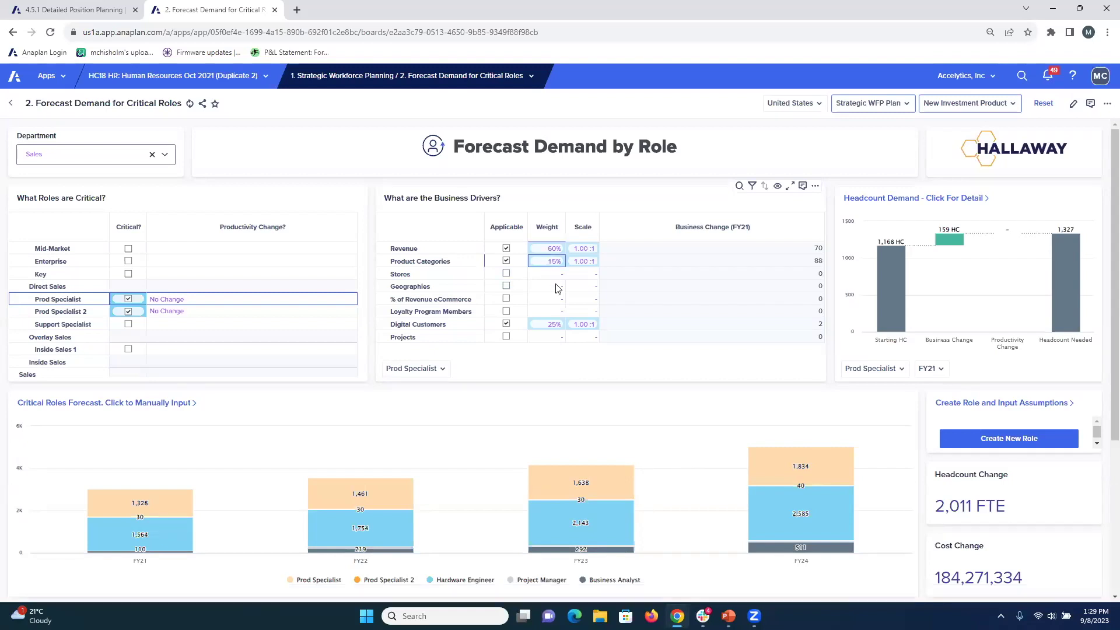
type("20")
key("Up")
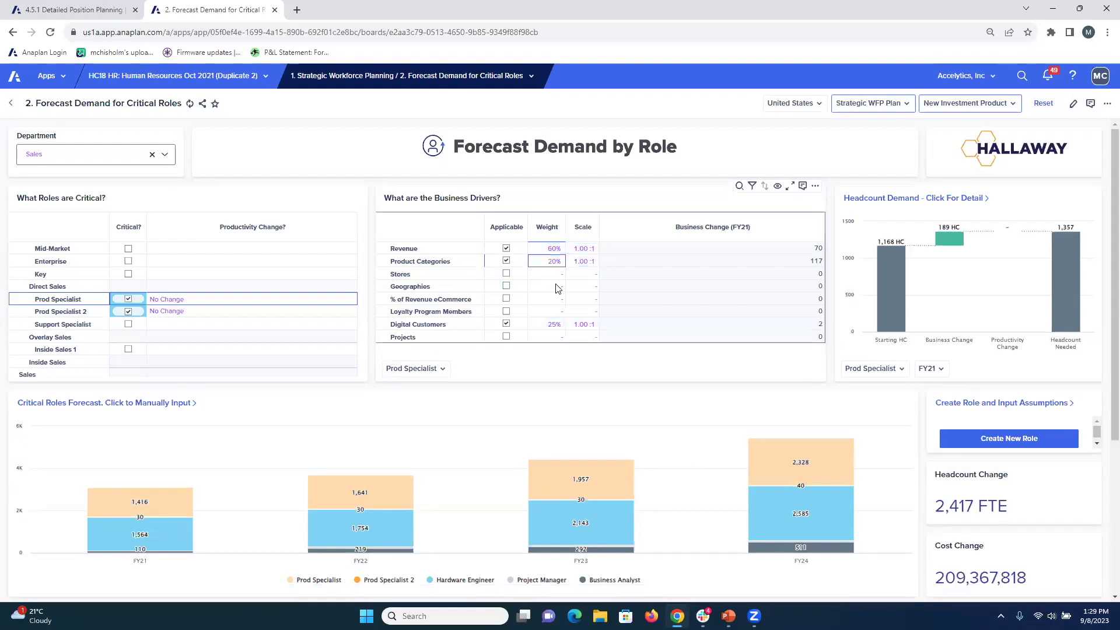
type("55")
key("Return")
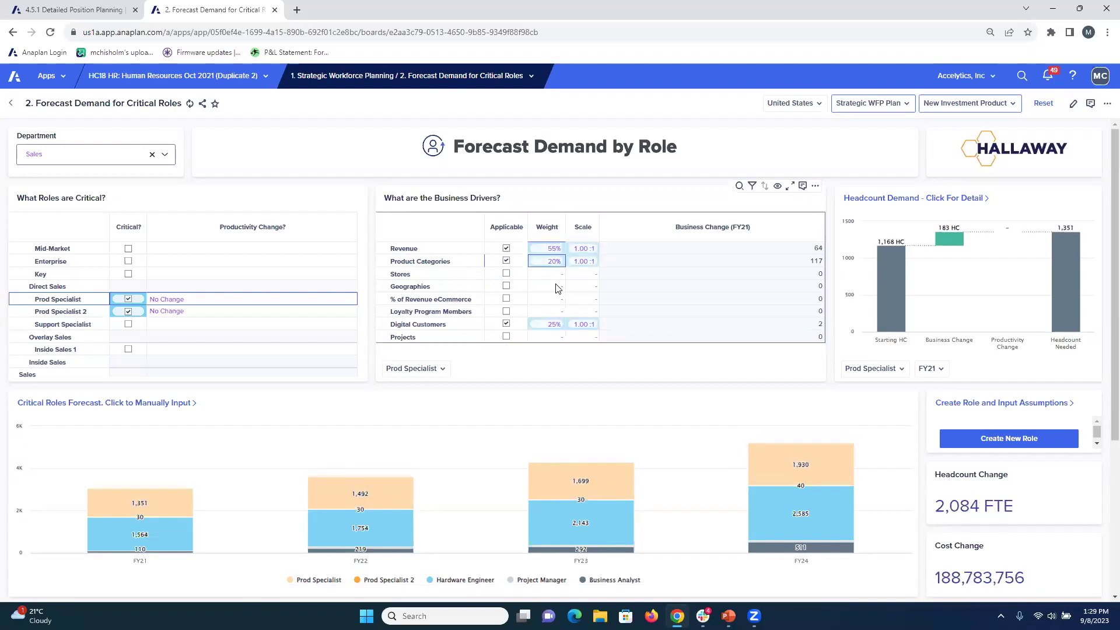
scroll(584, 525, "down", 1)
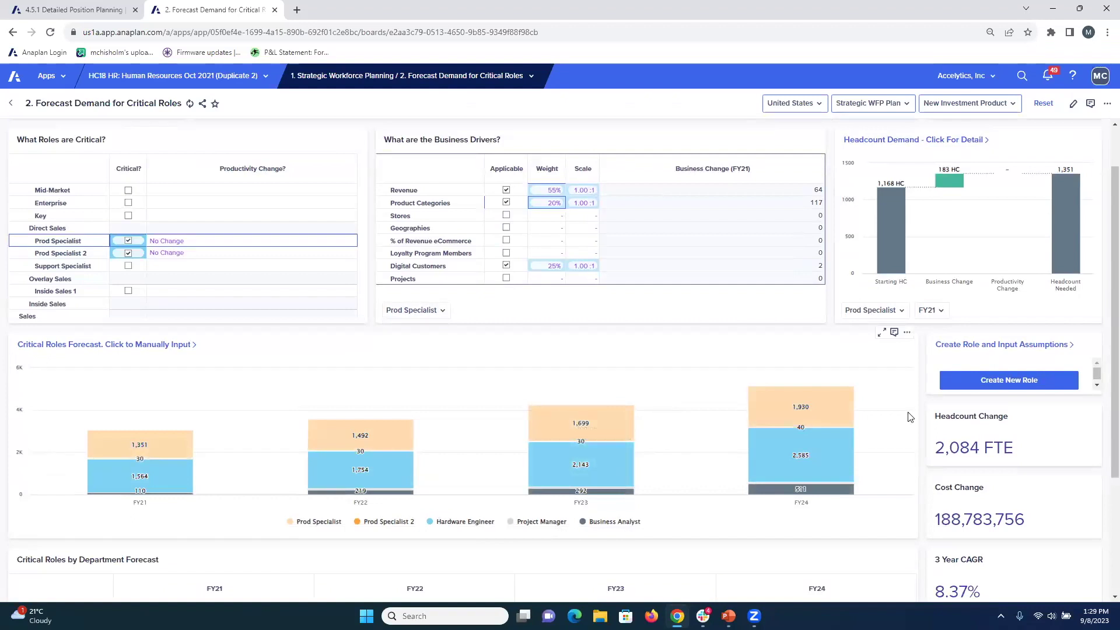
scroll(974, 446, "down", 1)
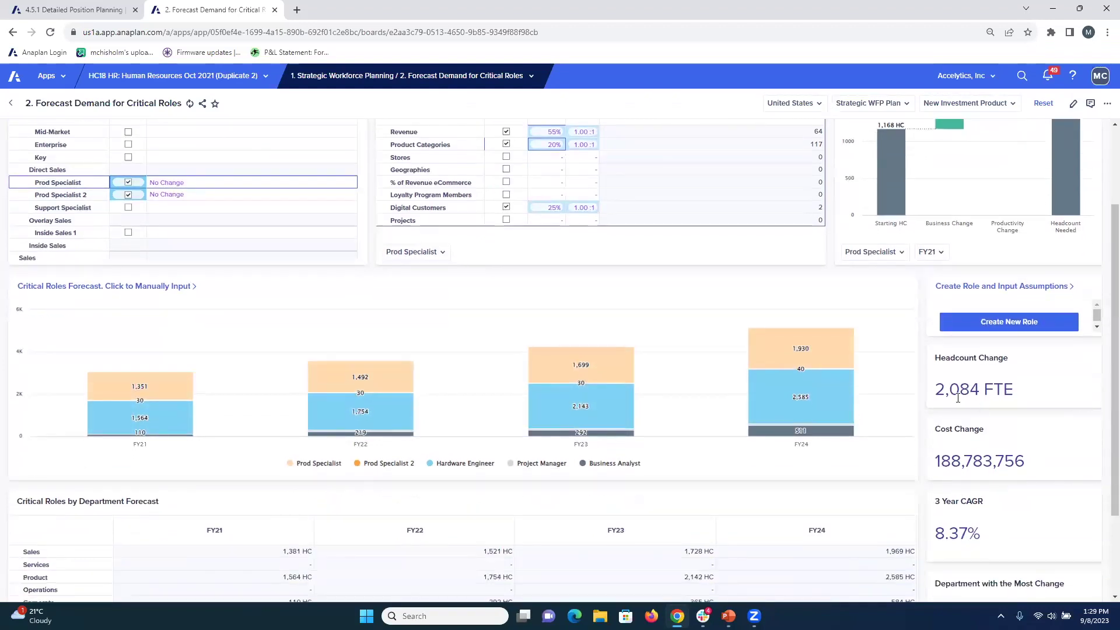
scroll(980, 514, "down", 1)
scroll(920, 498, "up", 3)
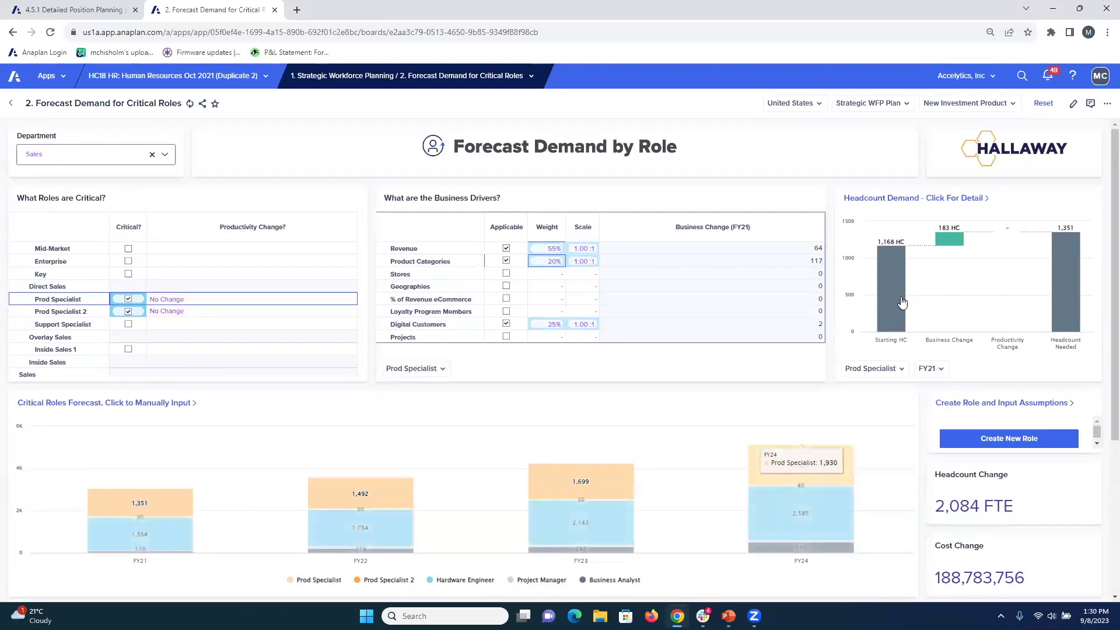
Step: Review the Prod Specialist headcount demand chart for FY21 and open the 3. Determine Supply Gap page
mouse_move(888, 269)
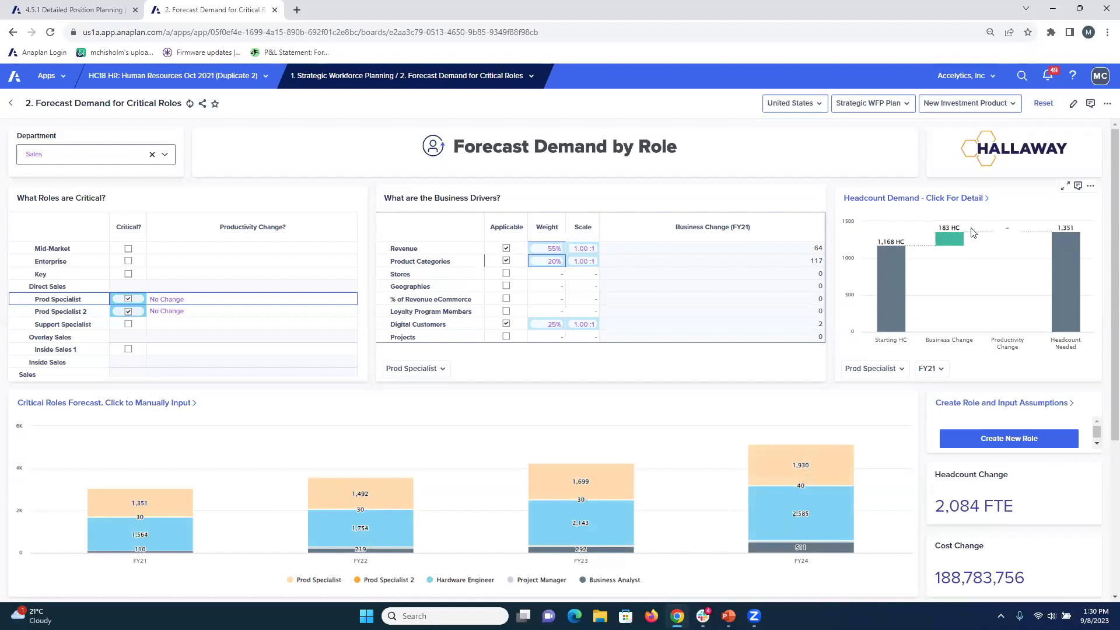
mouse_move(1057, 272)
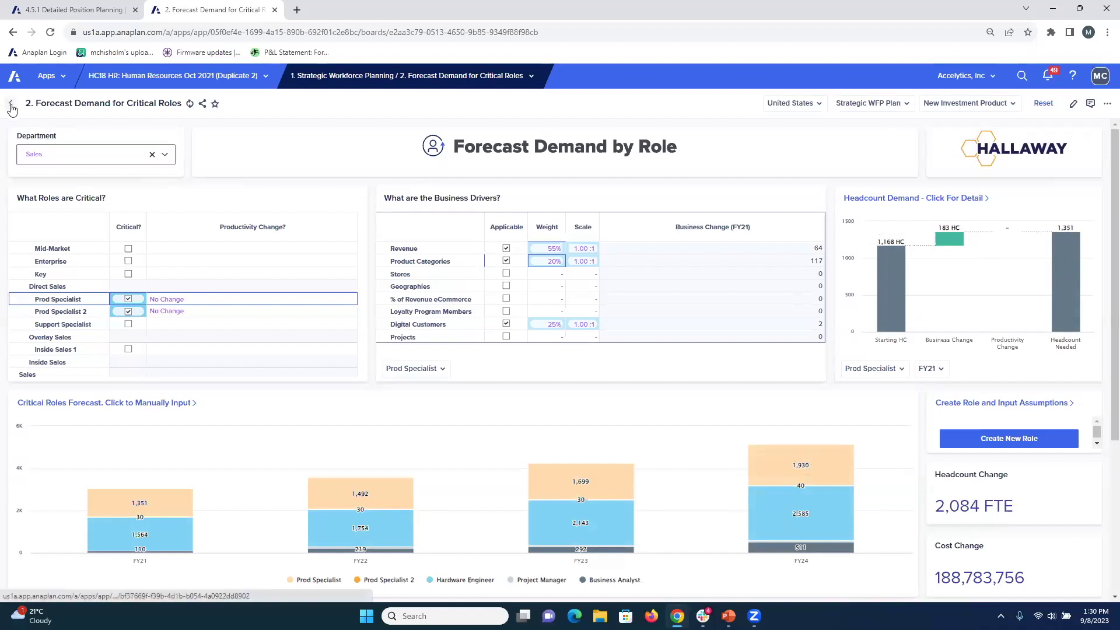
left_click(472, 76)
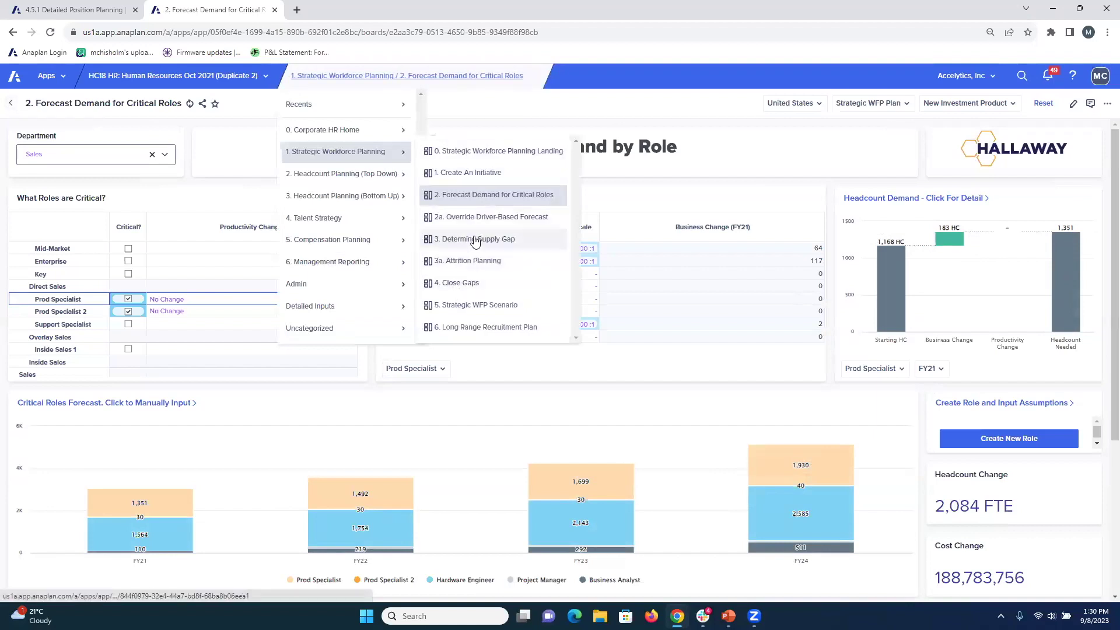
left_click(475, 244)
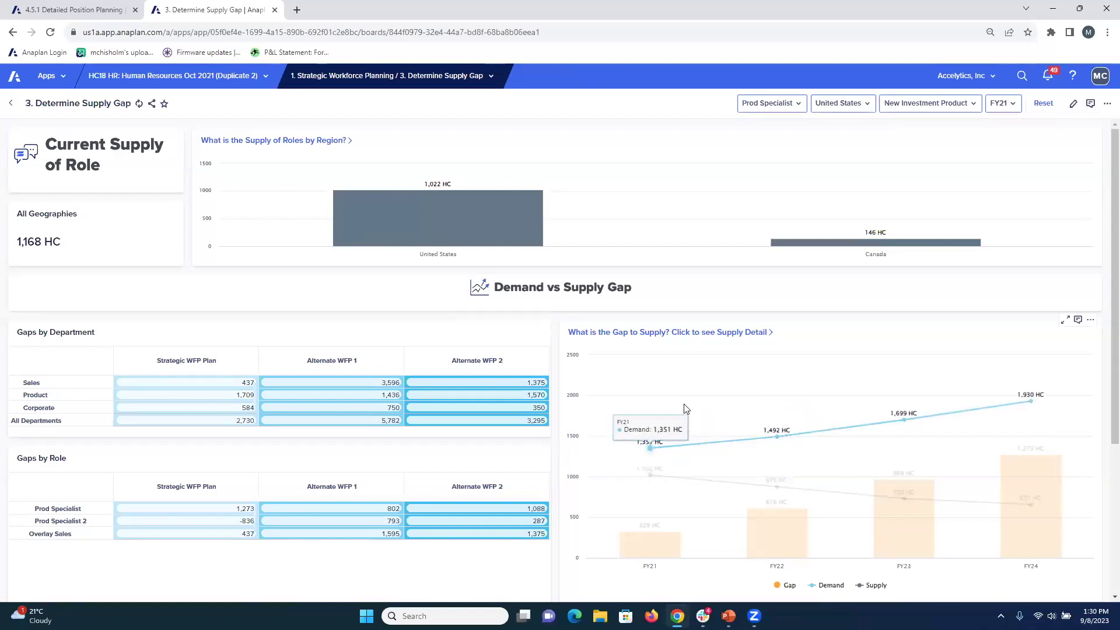
Step: Review how the Prod Specialist gap is closed on the 4. Close Gaps page and open 5. Strategic WFP Scenario
left_click(403, 76)
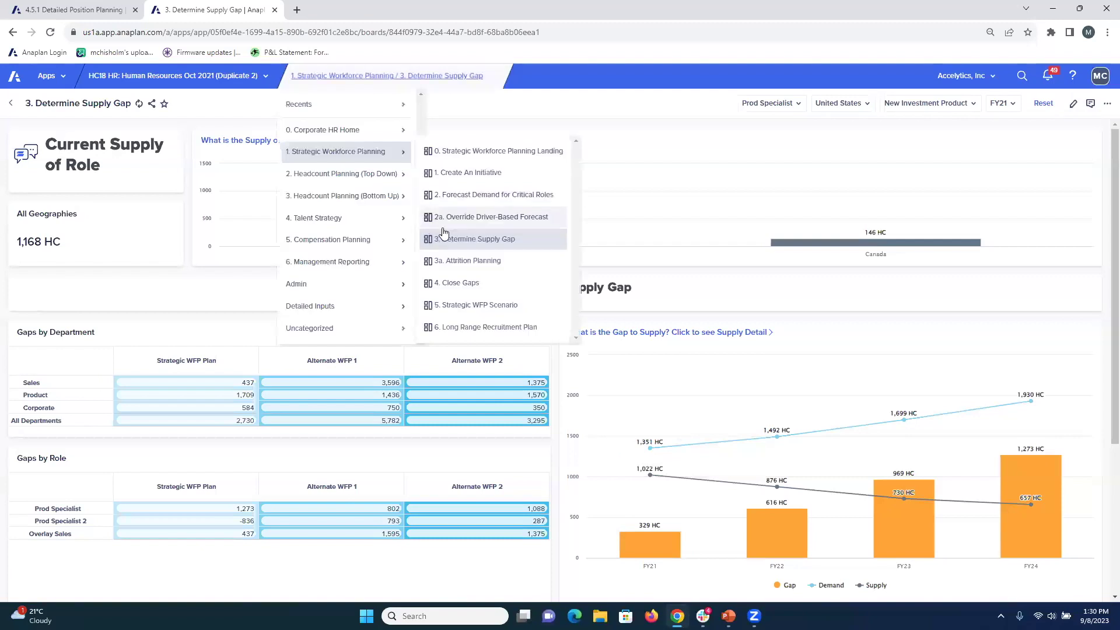
left_click(464, 285)
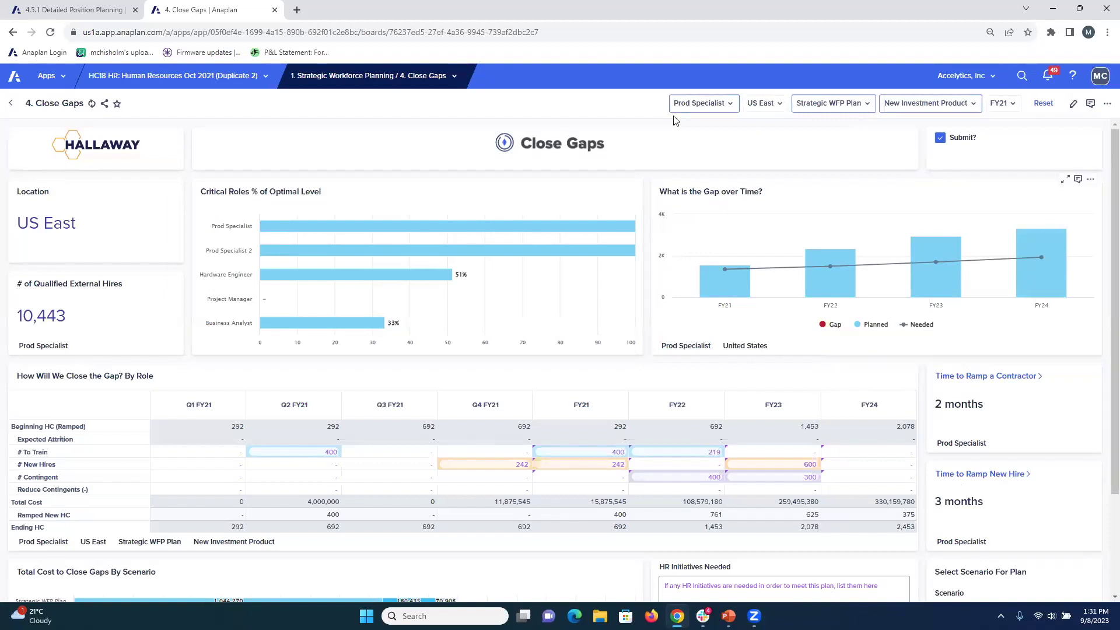
left_click(433, 77)
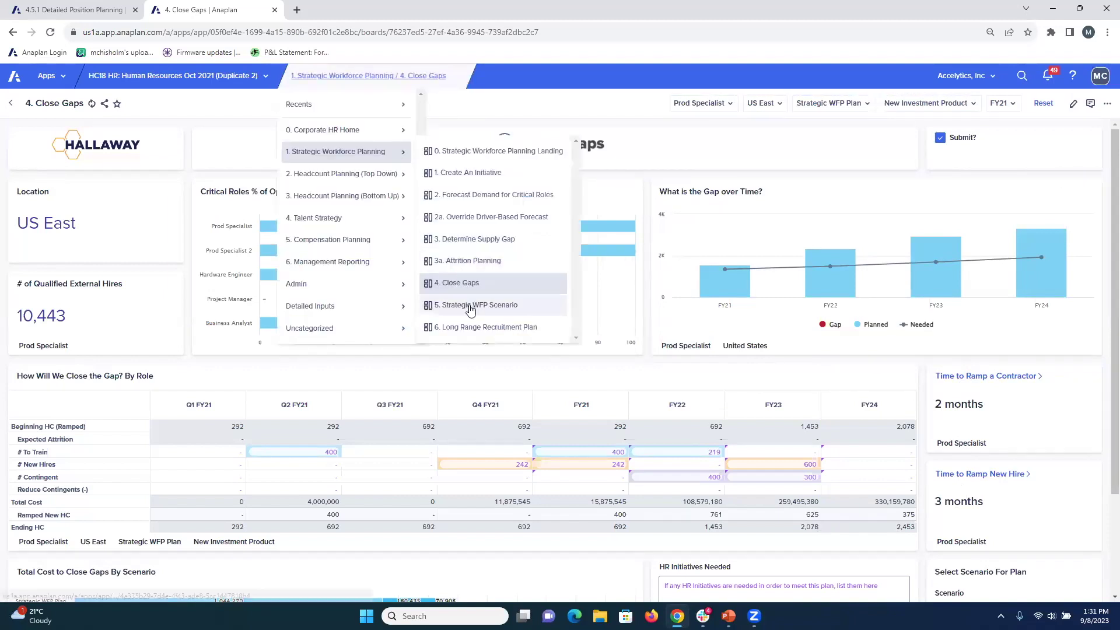
left_click(470, 306)
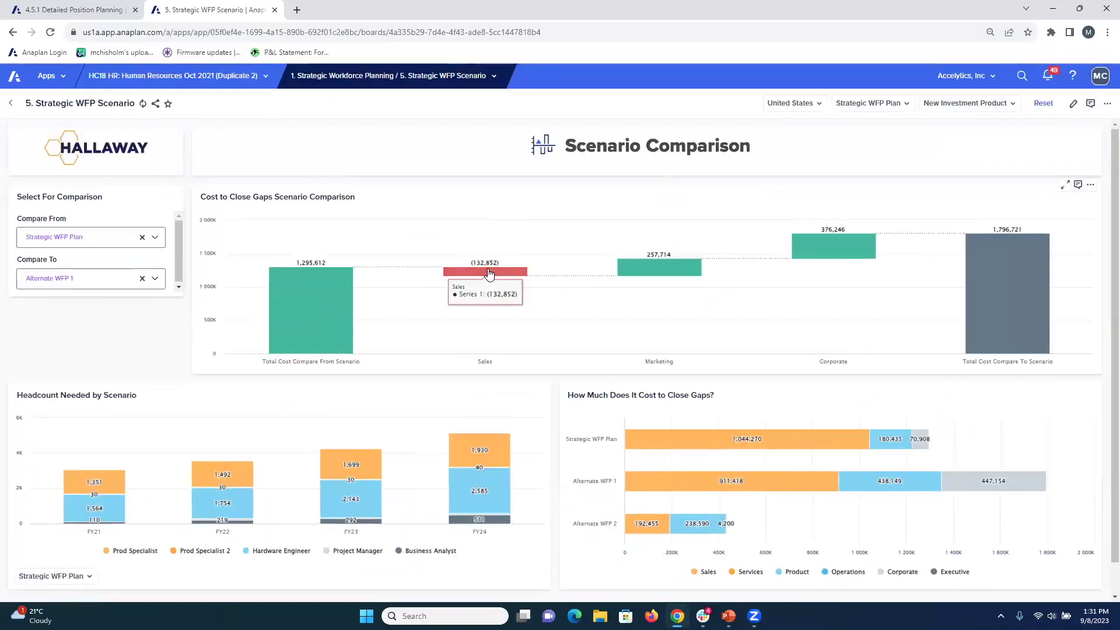
Step: Compare the cost to close gaps from Alternate WFP 1 to Alternate WFP 2 and review the scenario charts
left_click(154, 237)
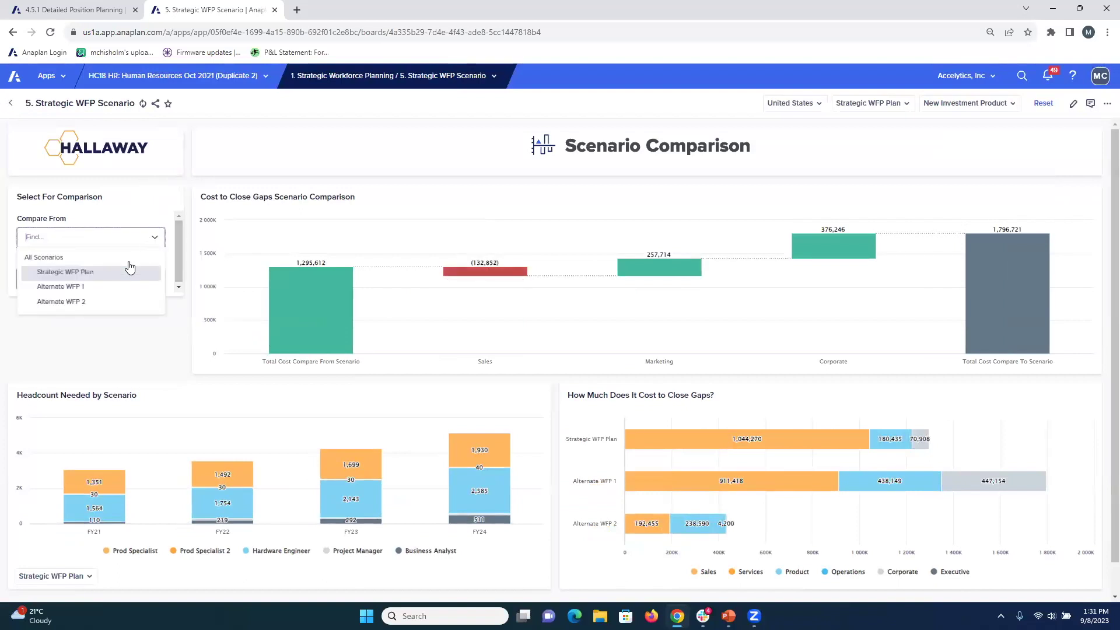
left_click(92, 286)
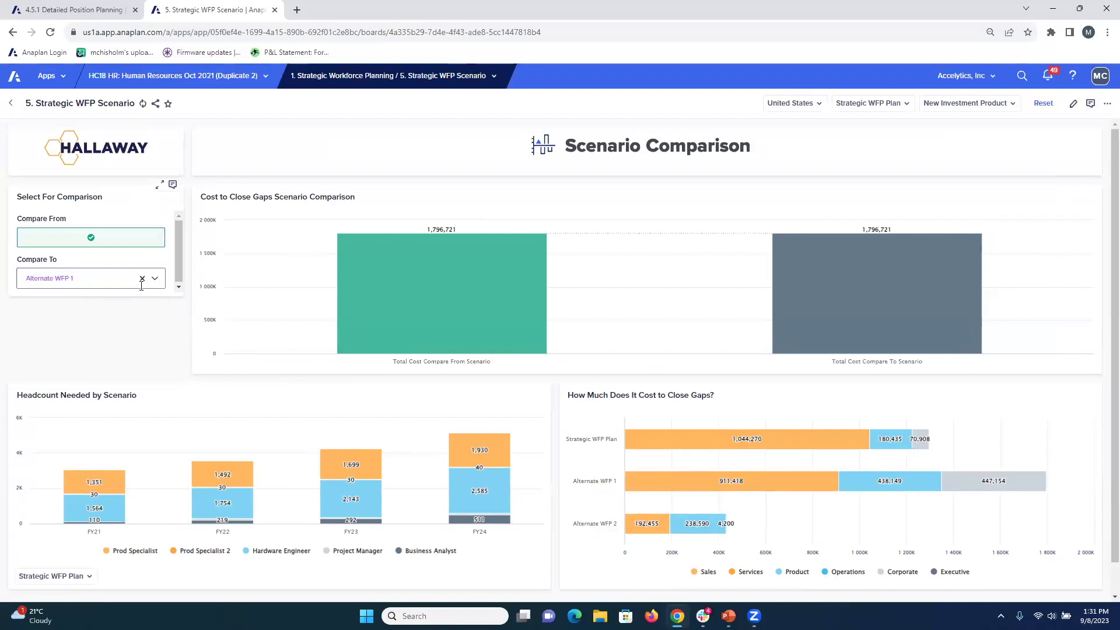
left_click(89, 275)
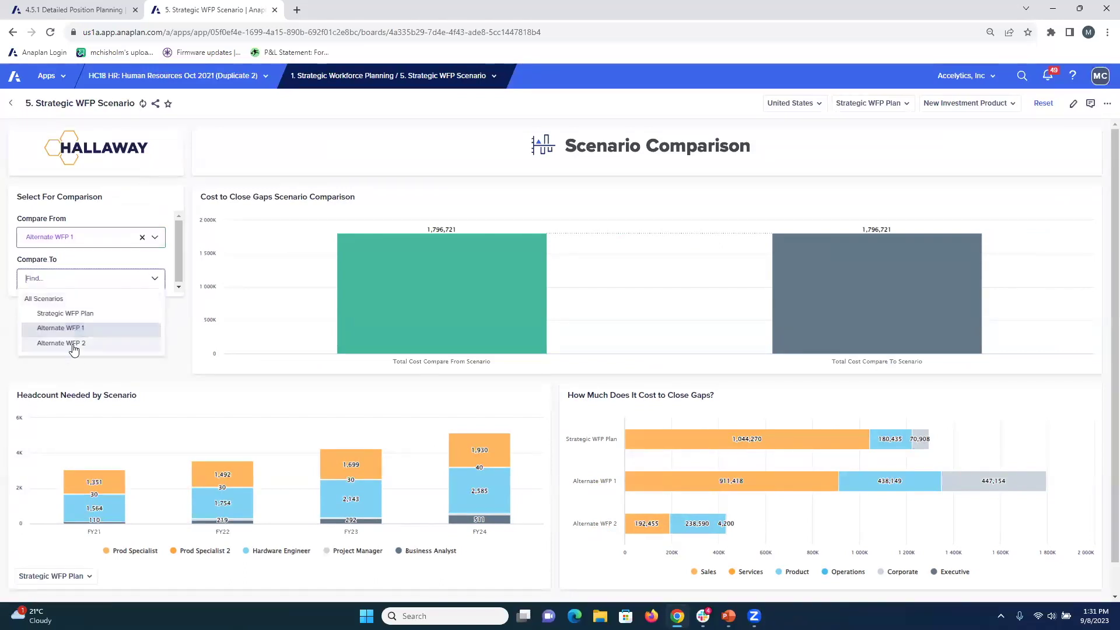
left_click(75, 344)
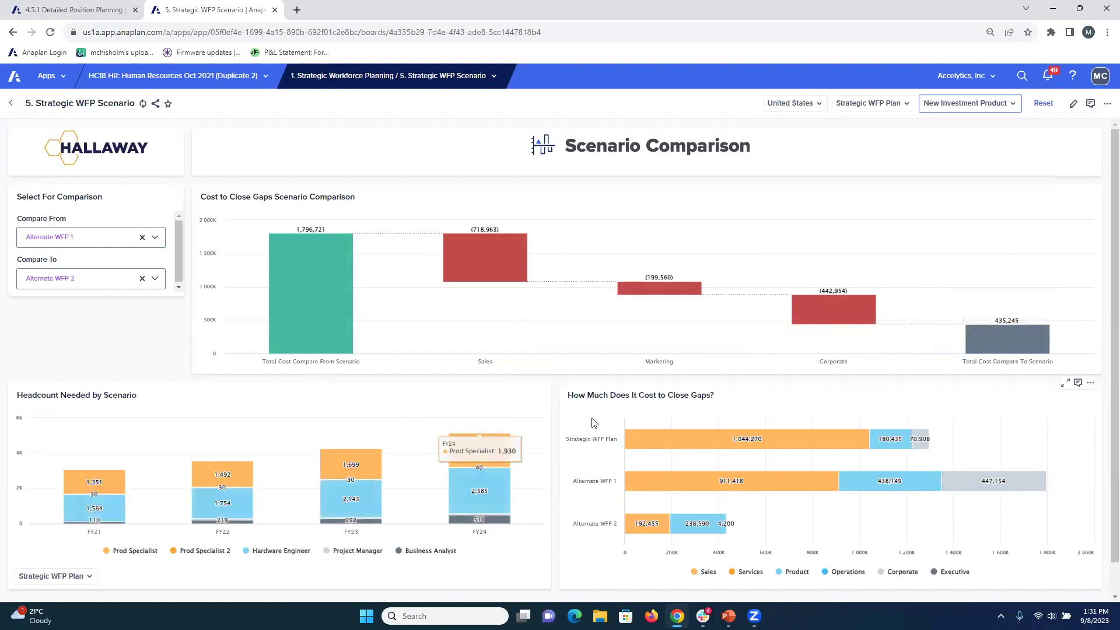
scroll(596, 422, "down", 1)
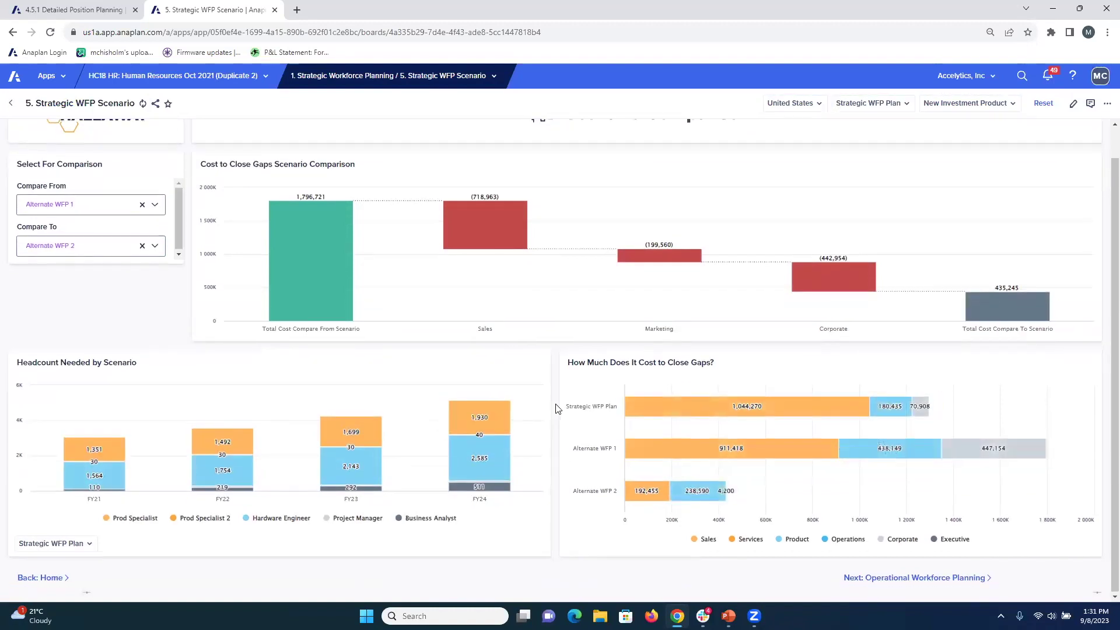
scroll(548, 400, "up", 1)
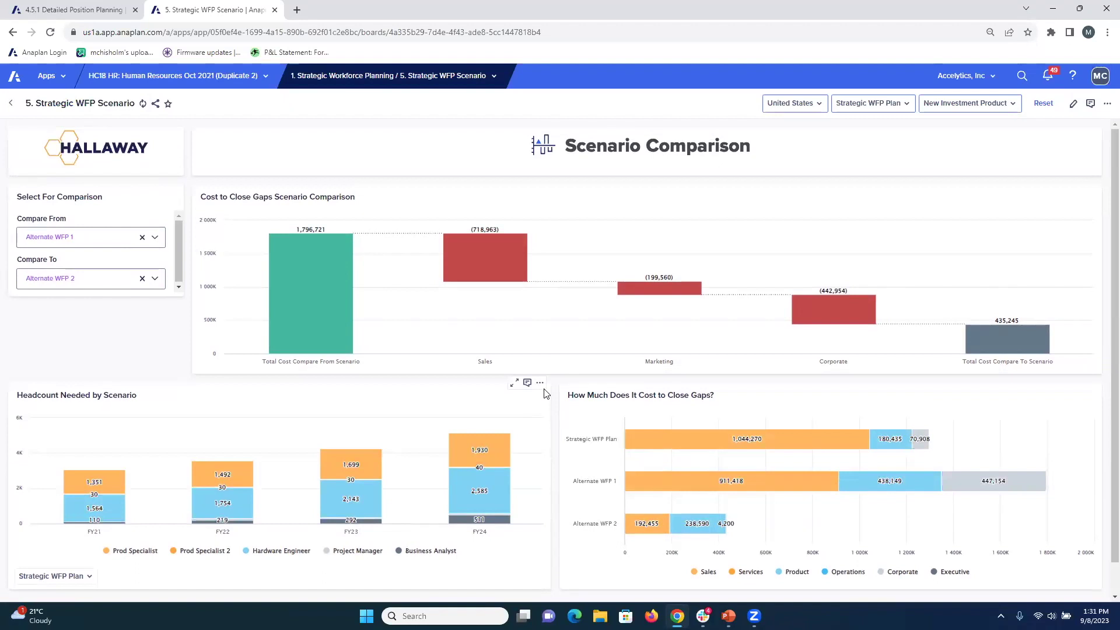